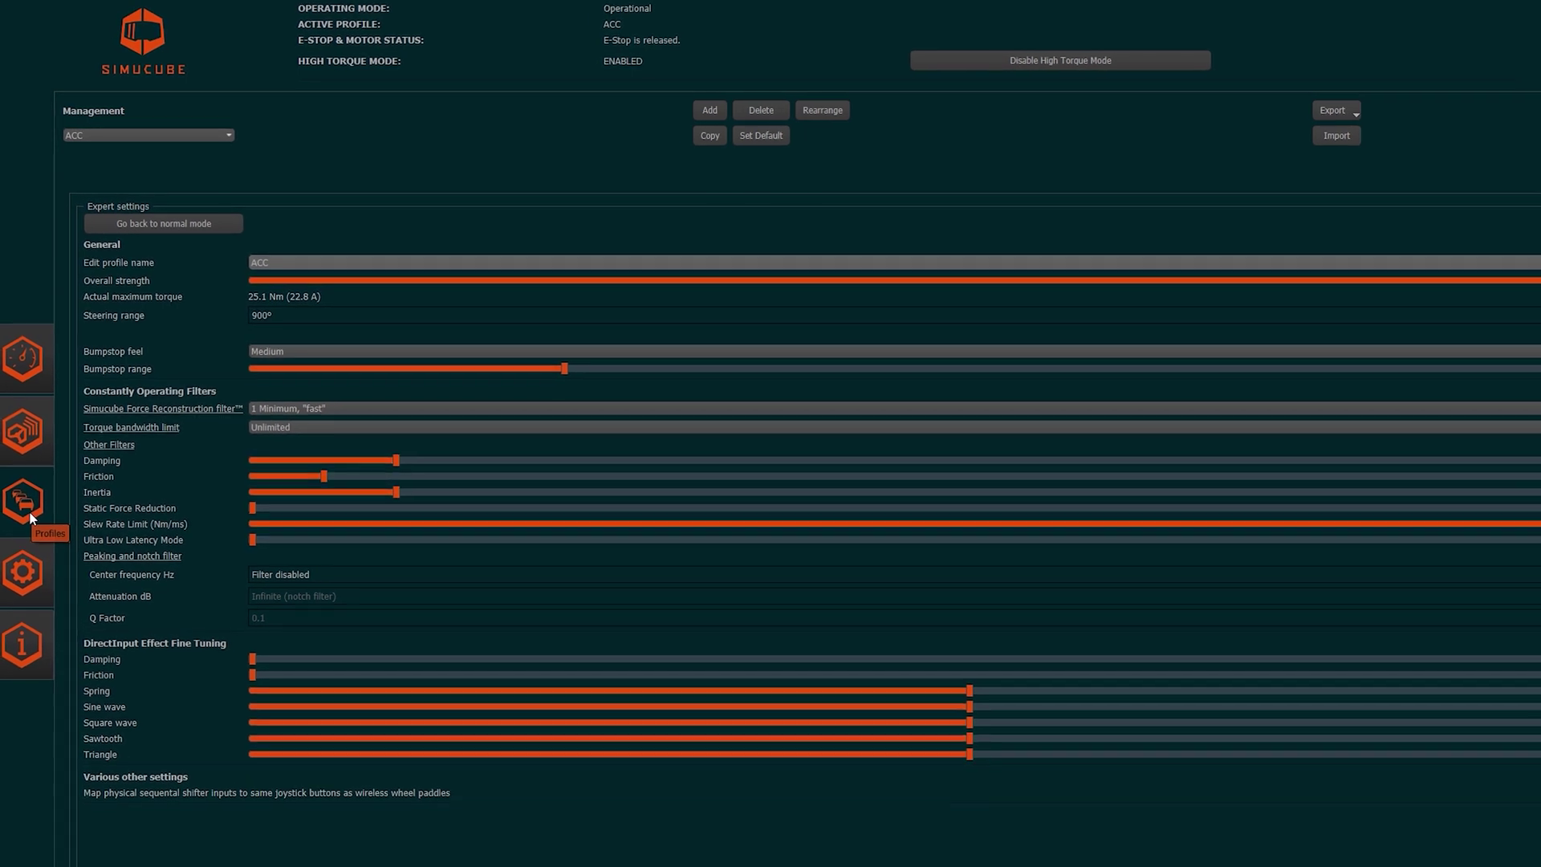
# Check the existing wheel profiles, and start a new profile from a template by choosing one from the template list
pyautogui.click(212, 135)
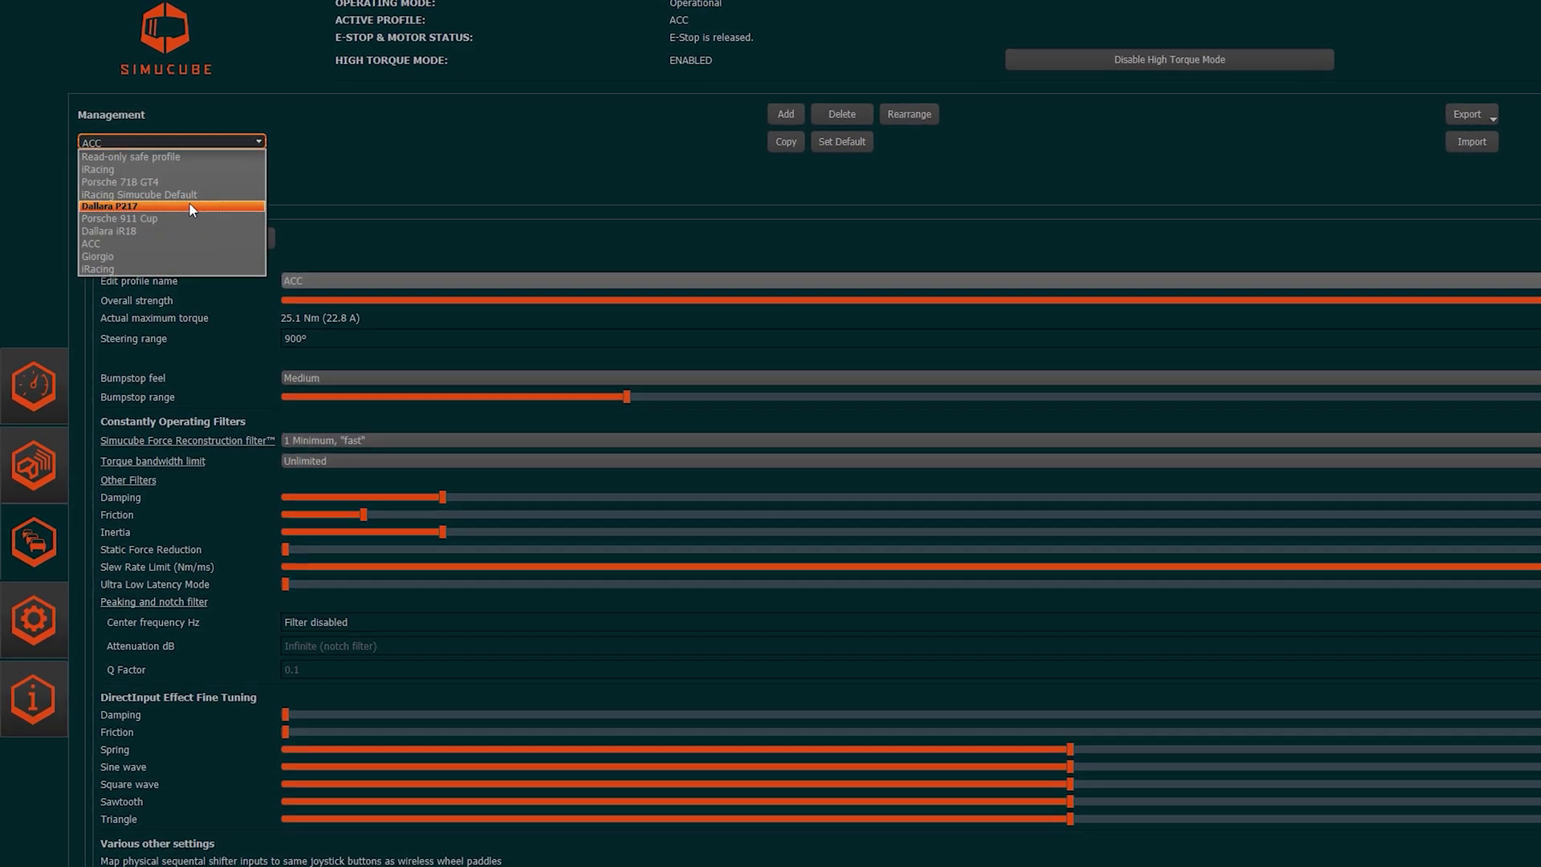
pyautogui.click(298, 161)
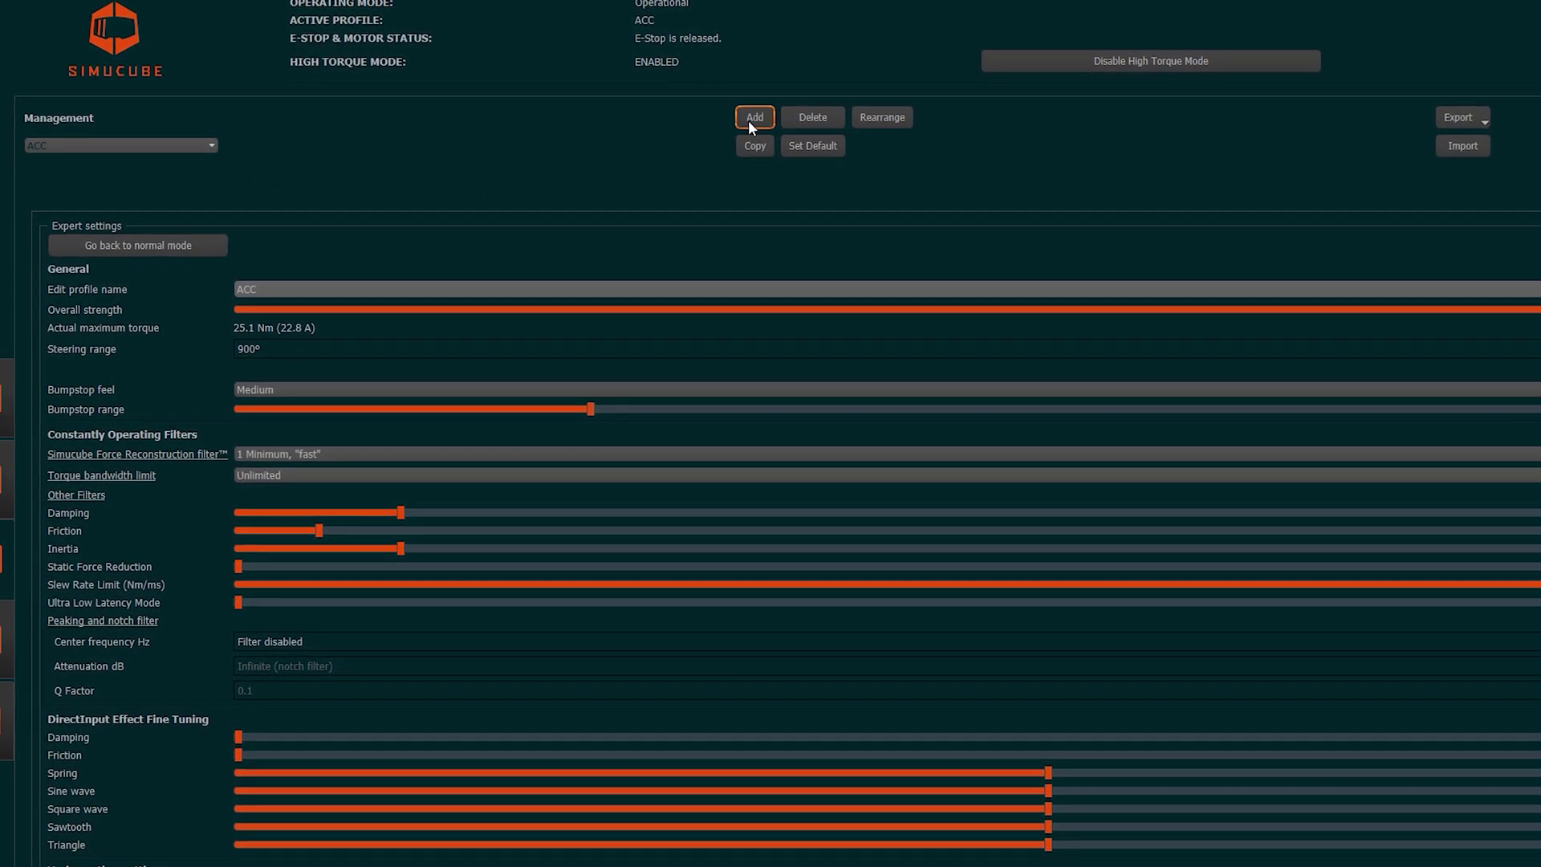
pyautogui.click(781, 121)
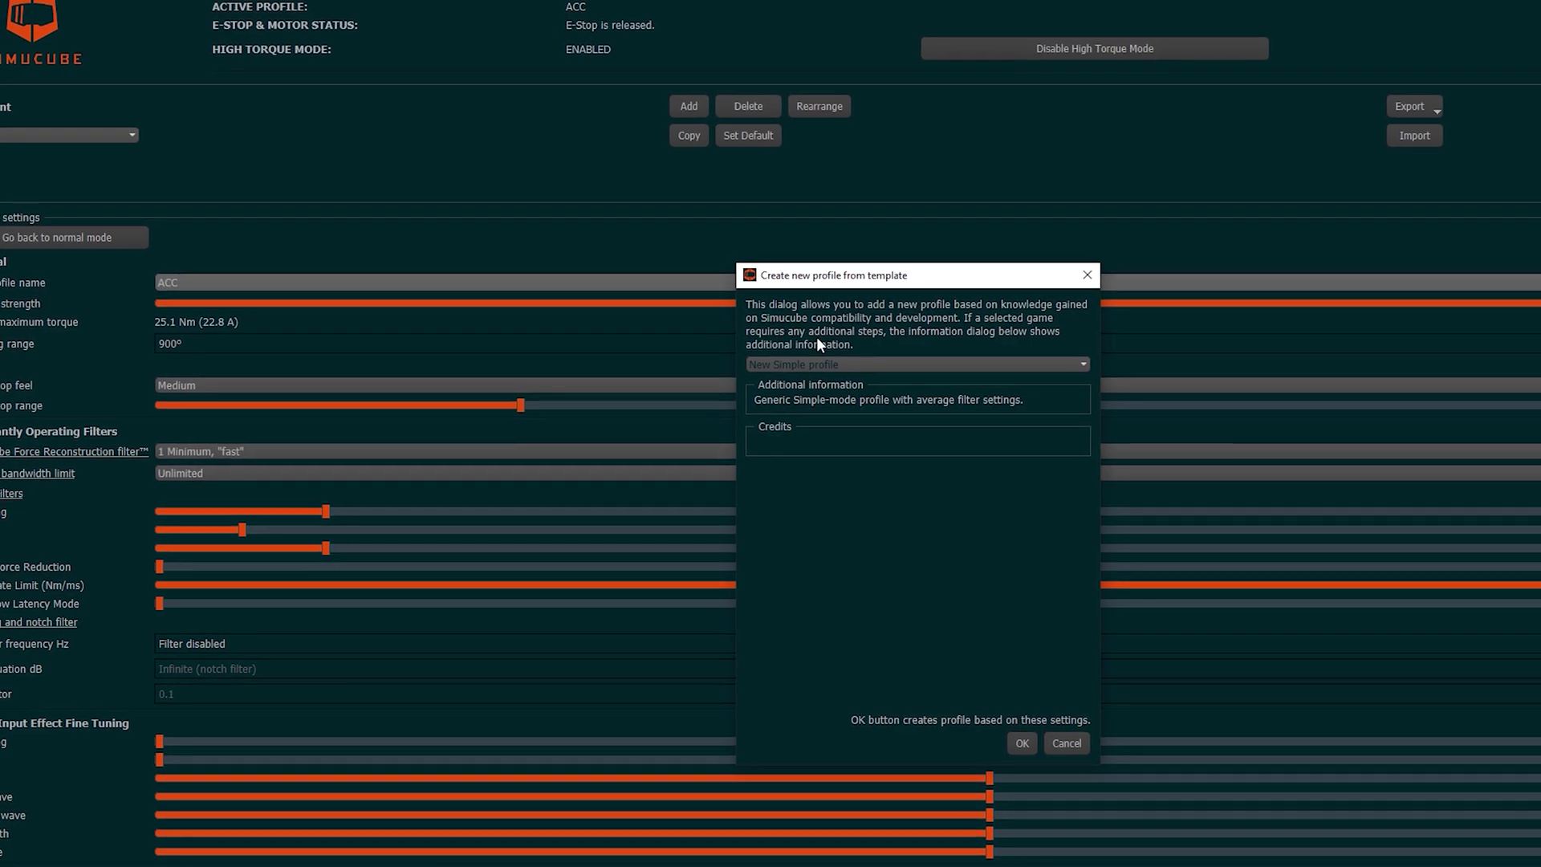
pyautogui.click(862, 367)
pyautogui.click(782, 404)
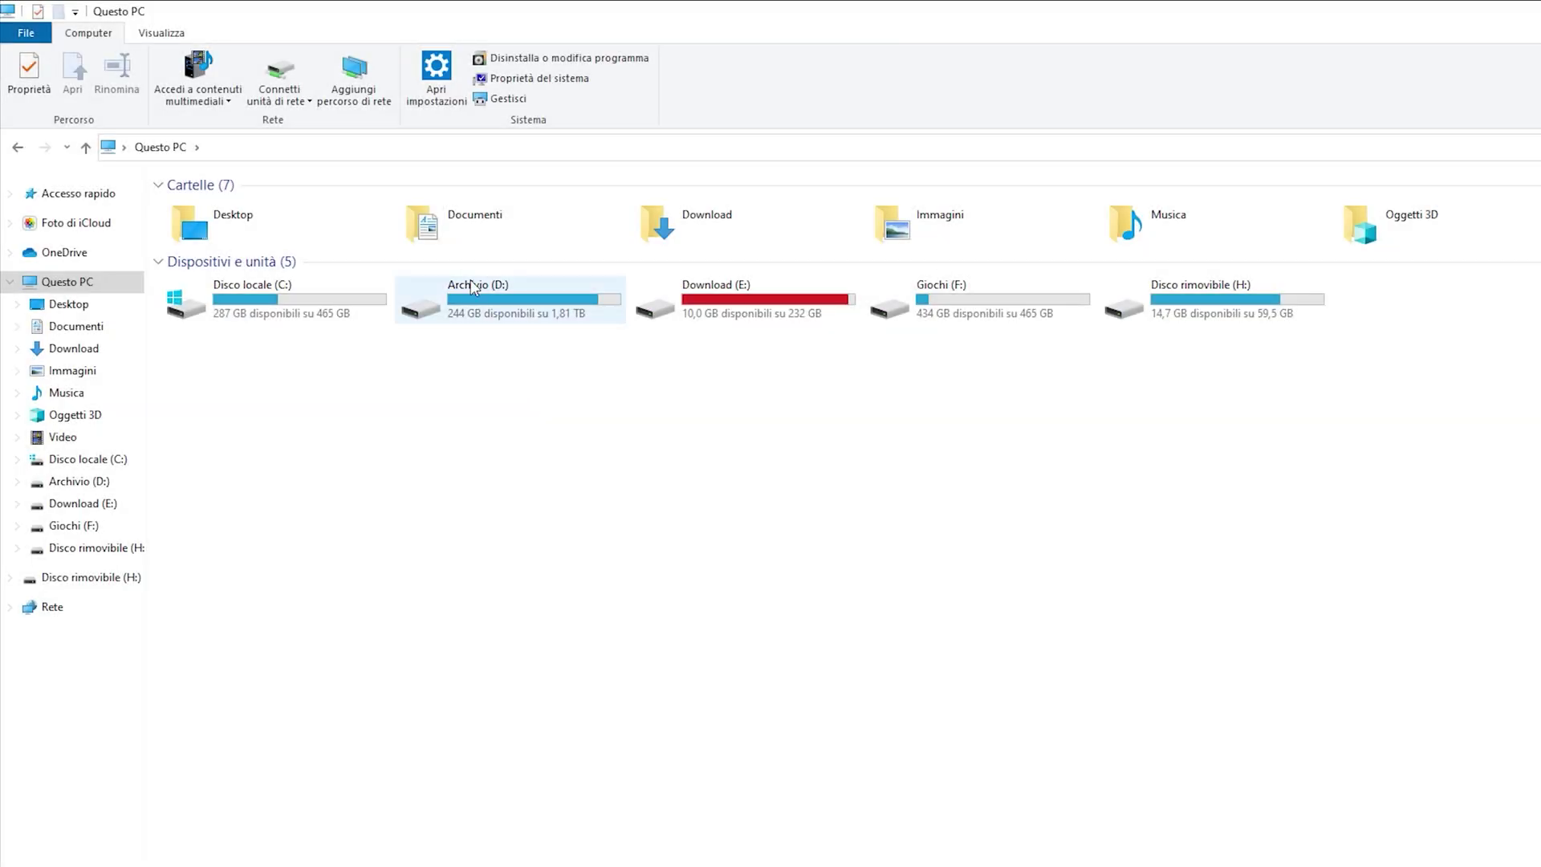
# Switch to File Explorer and open the app settings file from the iRacing folder under Documenti in Blocco note
pyautogui.doubleClick(462, 226)
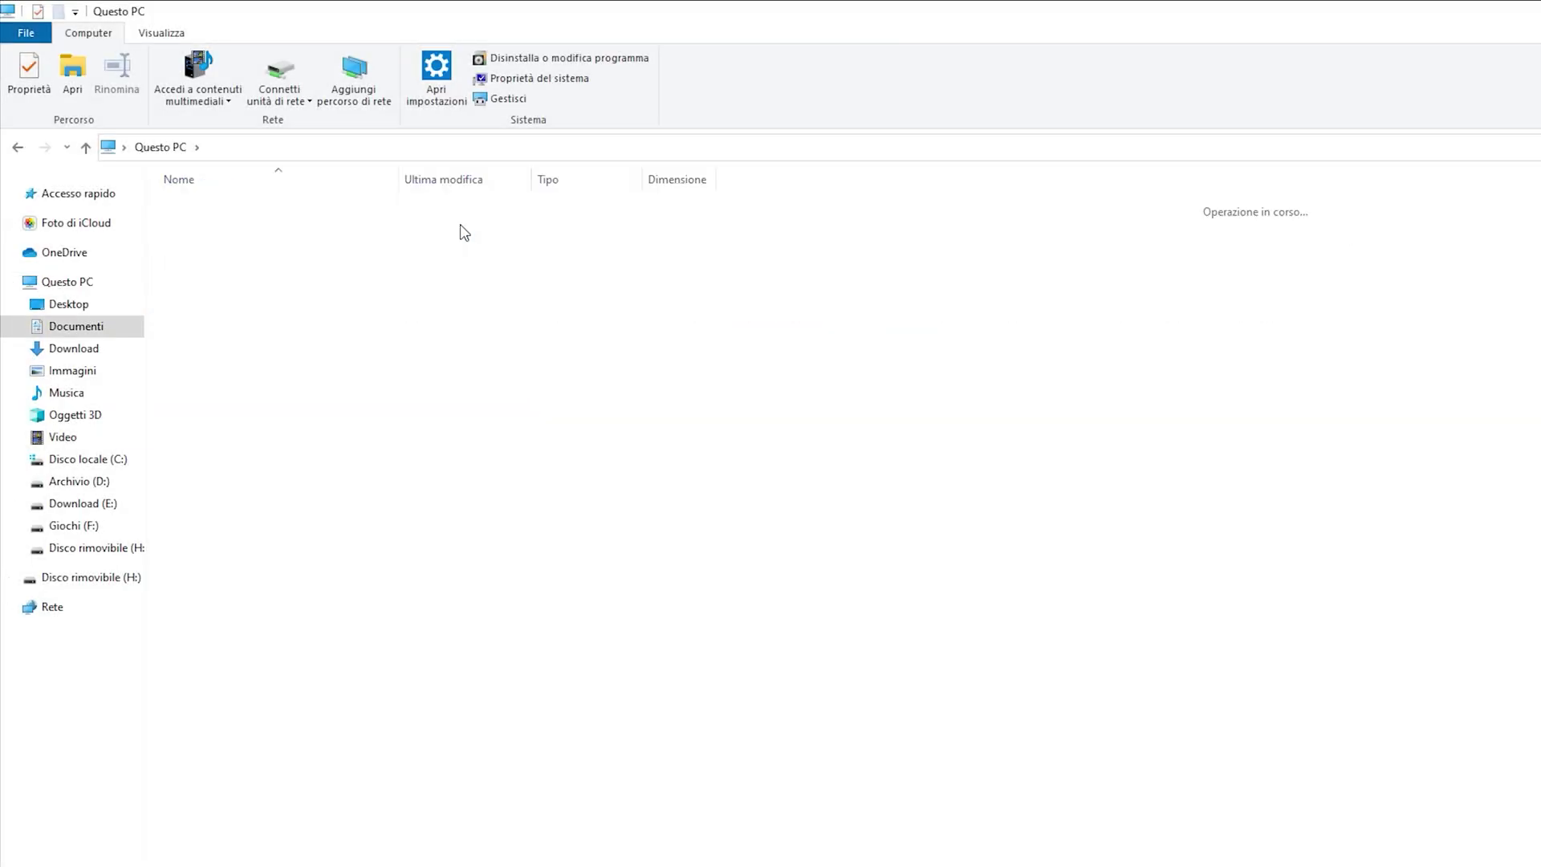
pyautogui.doubleClick(405, 248)
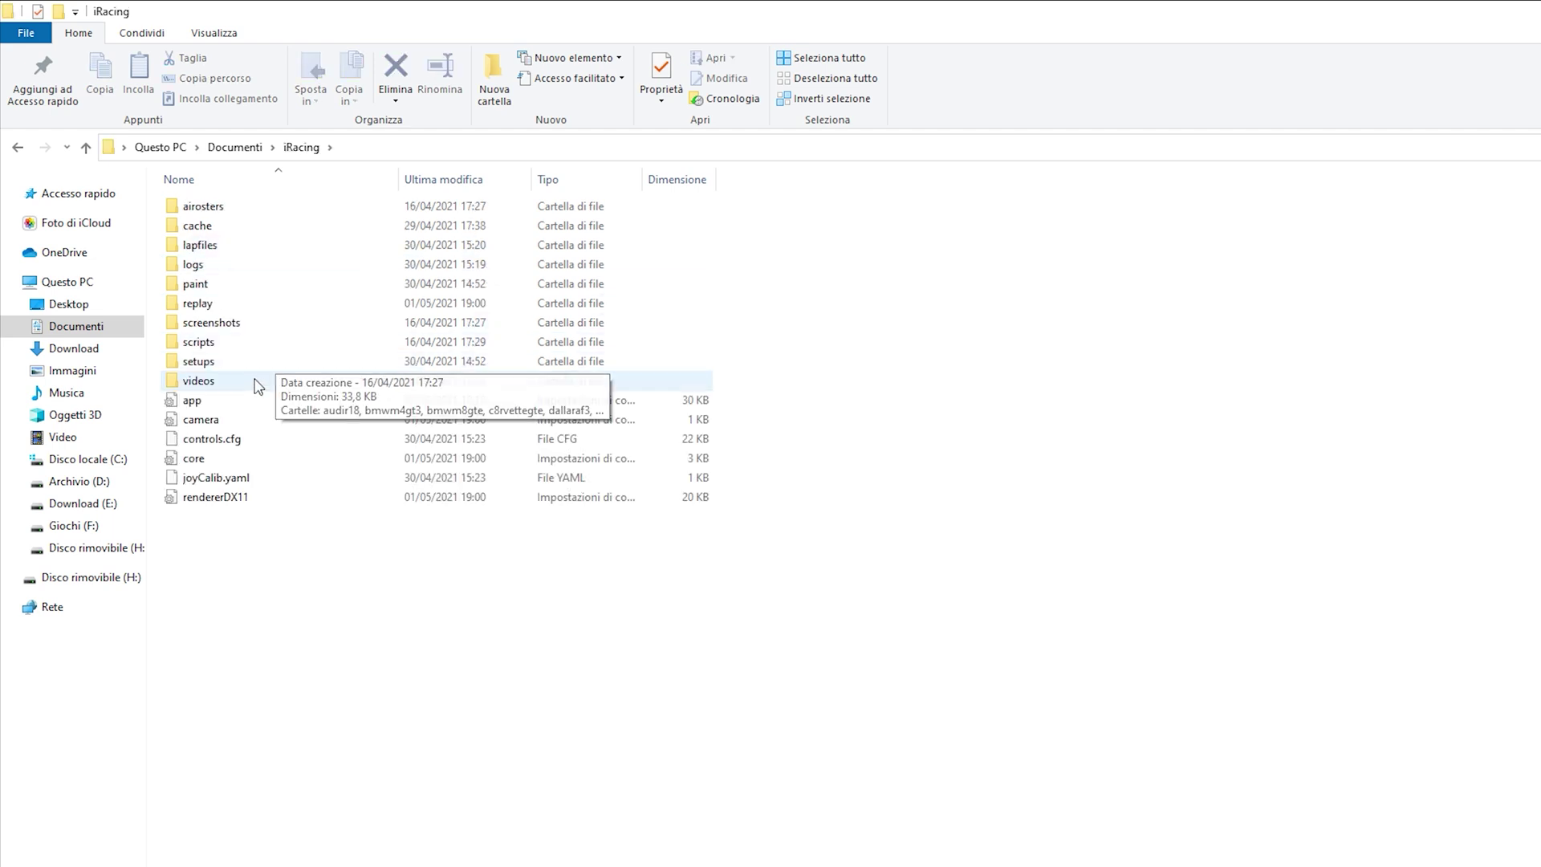
pyautogui.rightClick(230, 400)
pyautogui.moveTo(367, 555)
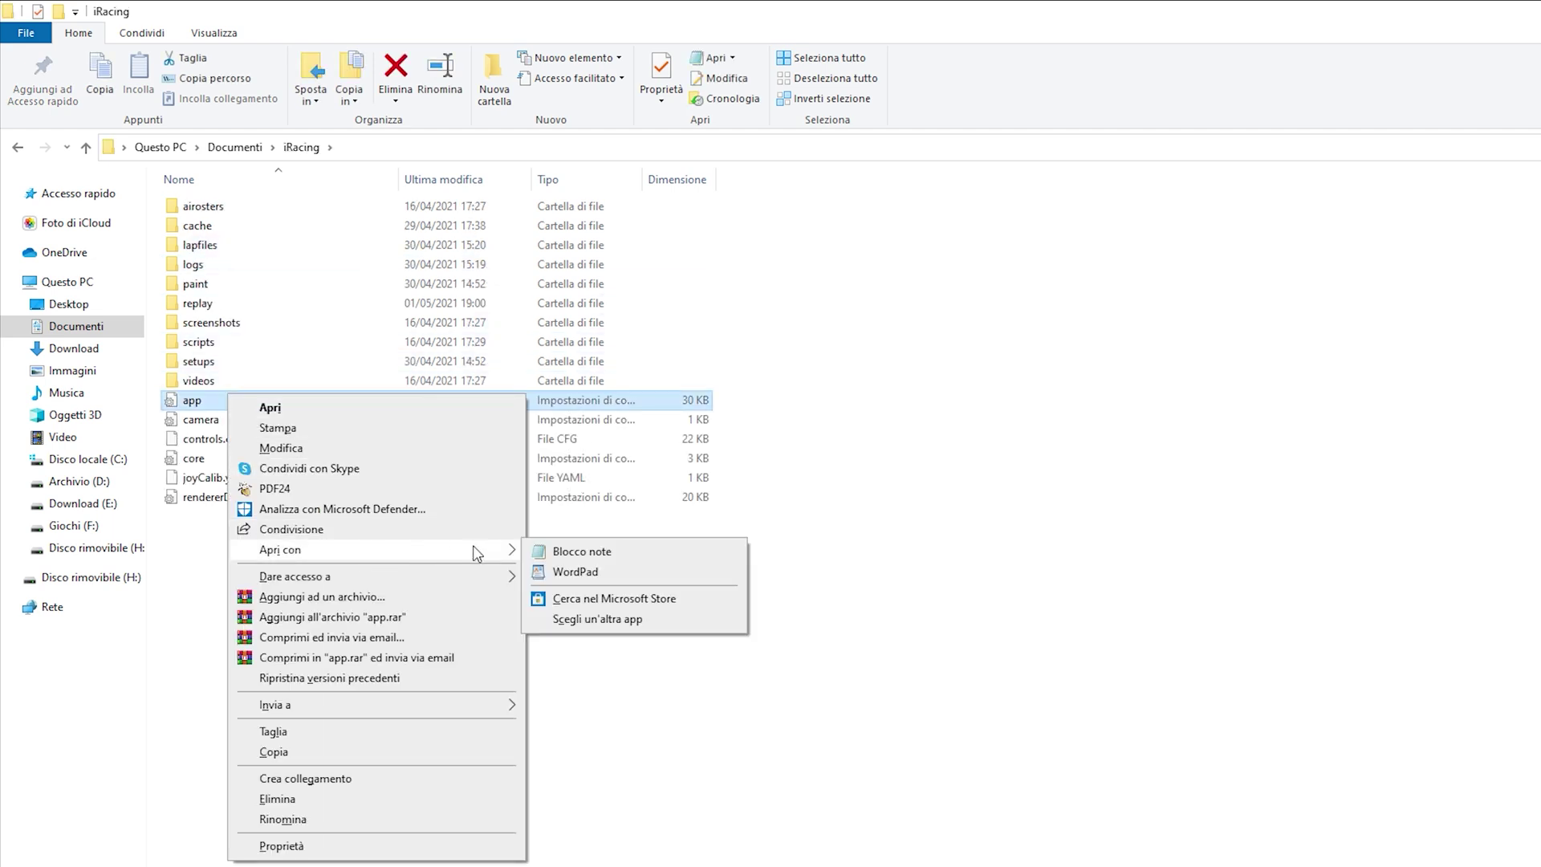
pyautogui.click(554, 554)
# Locate the displayLinearInNm=1 line in the Force Feedback section of the app settings file
pyautogui.scroll(-20, 771, 449)
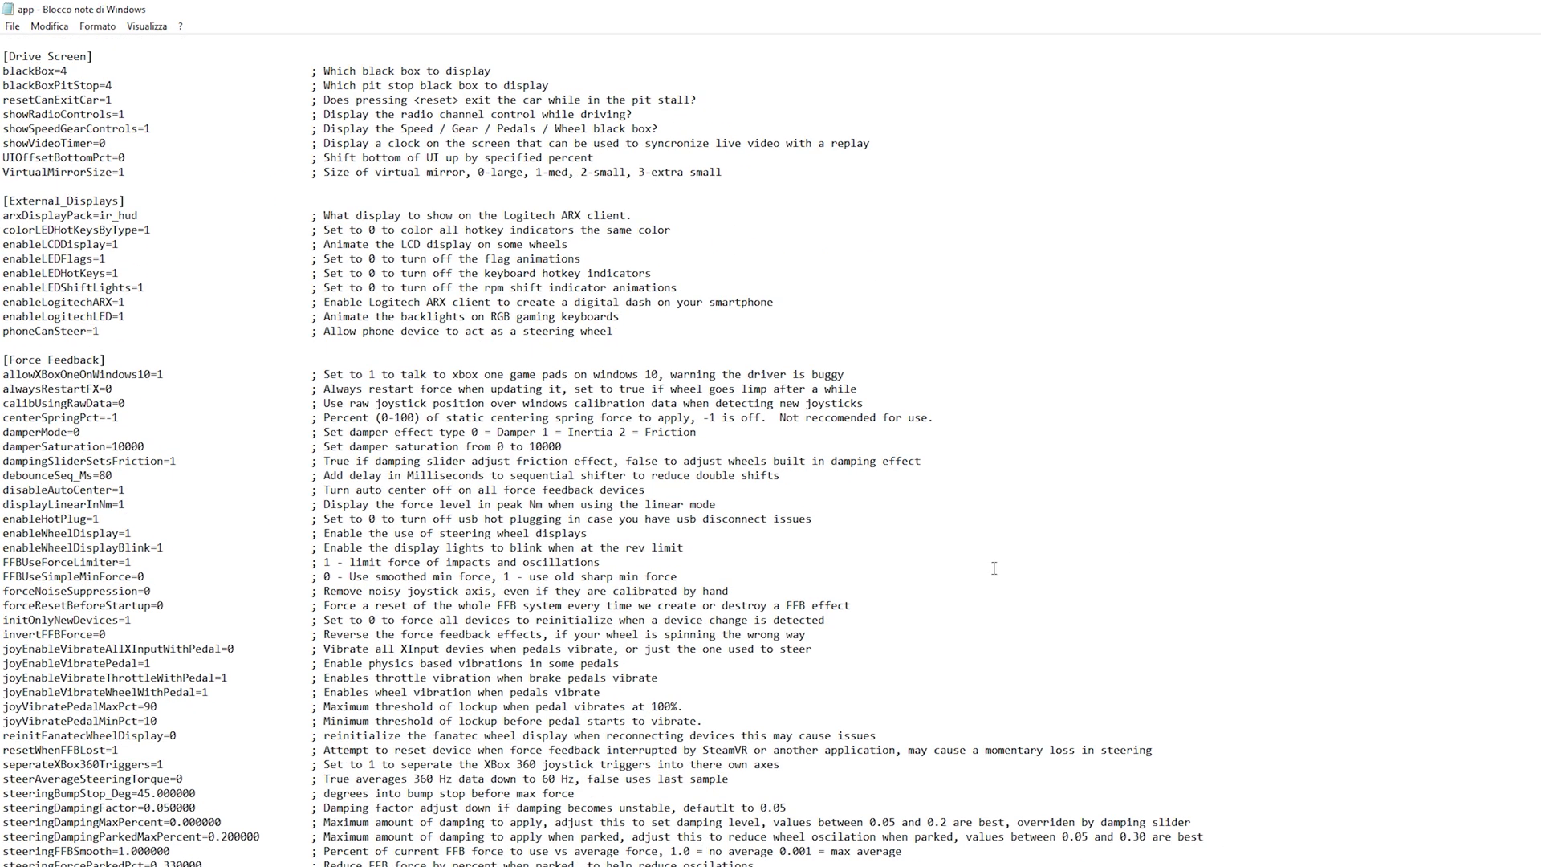
pyautogui.moveTo(138, 504); pyautogui.dragTo(3, 511)
pyautogui.press('Right')
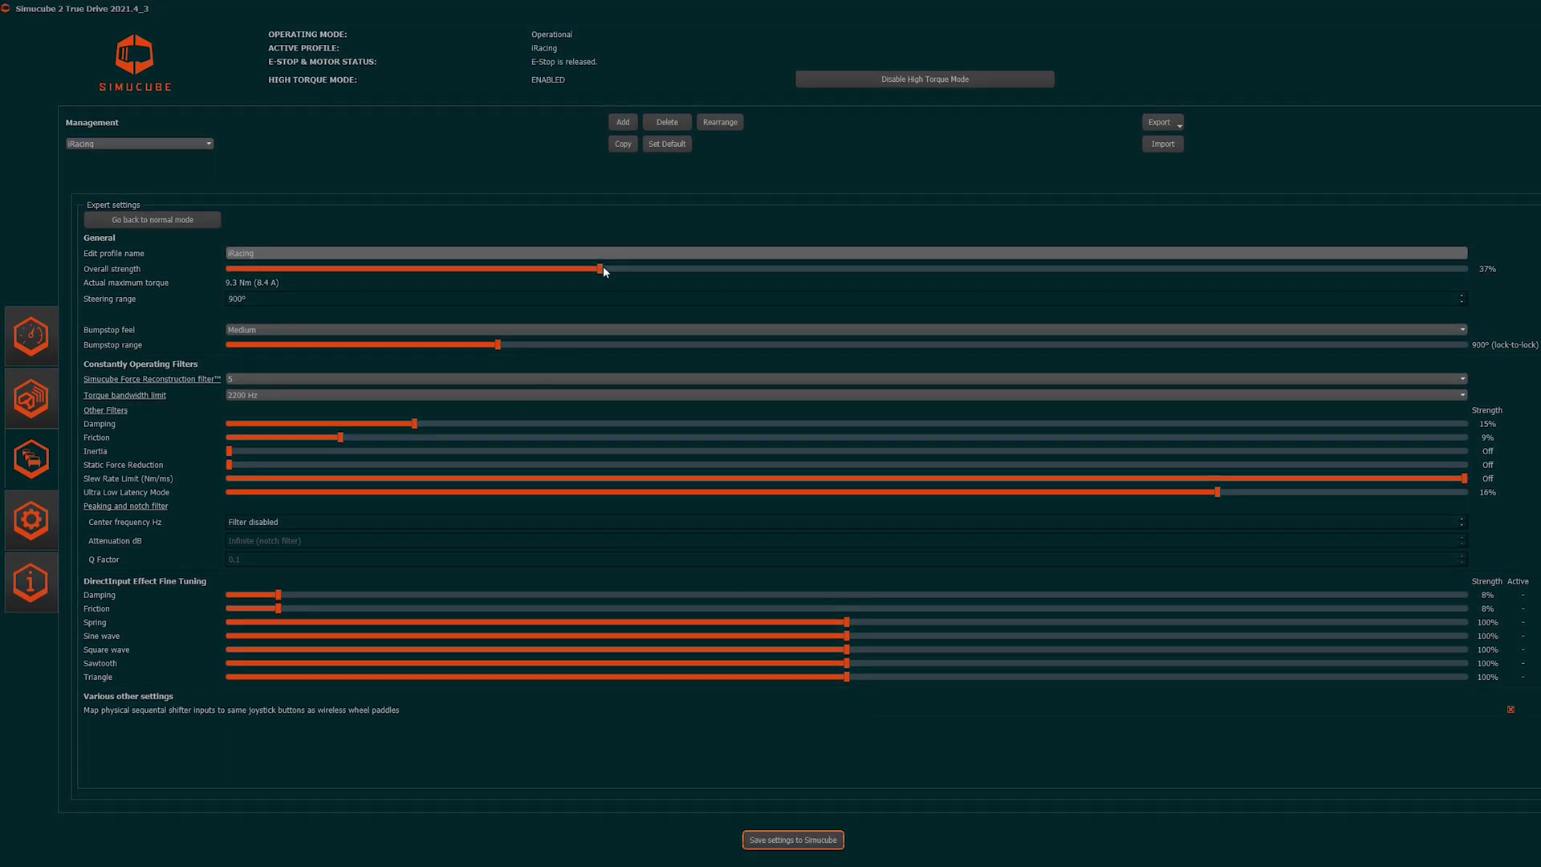
# Switch to Simucube True Drive and raise the iRacing profile's overall strength to 100 %
pyautogui.moveTo(602, 268); pyautogui.dragTo(1494, 281)
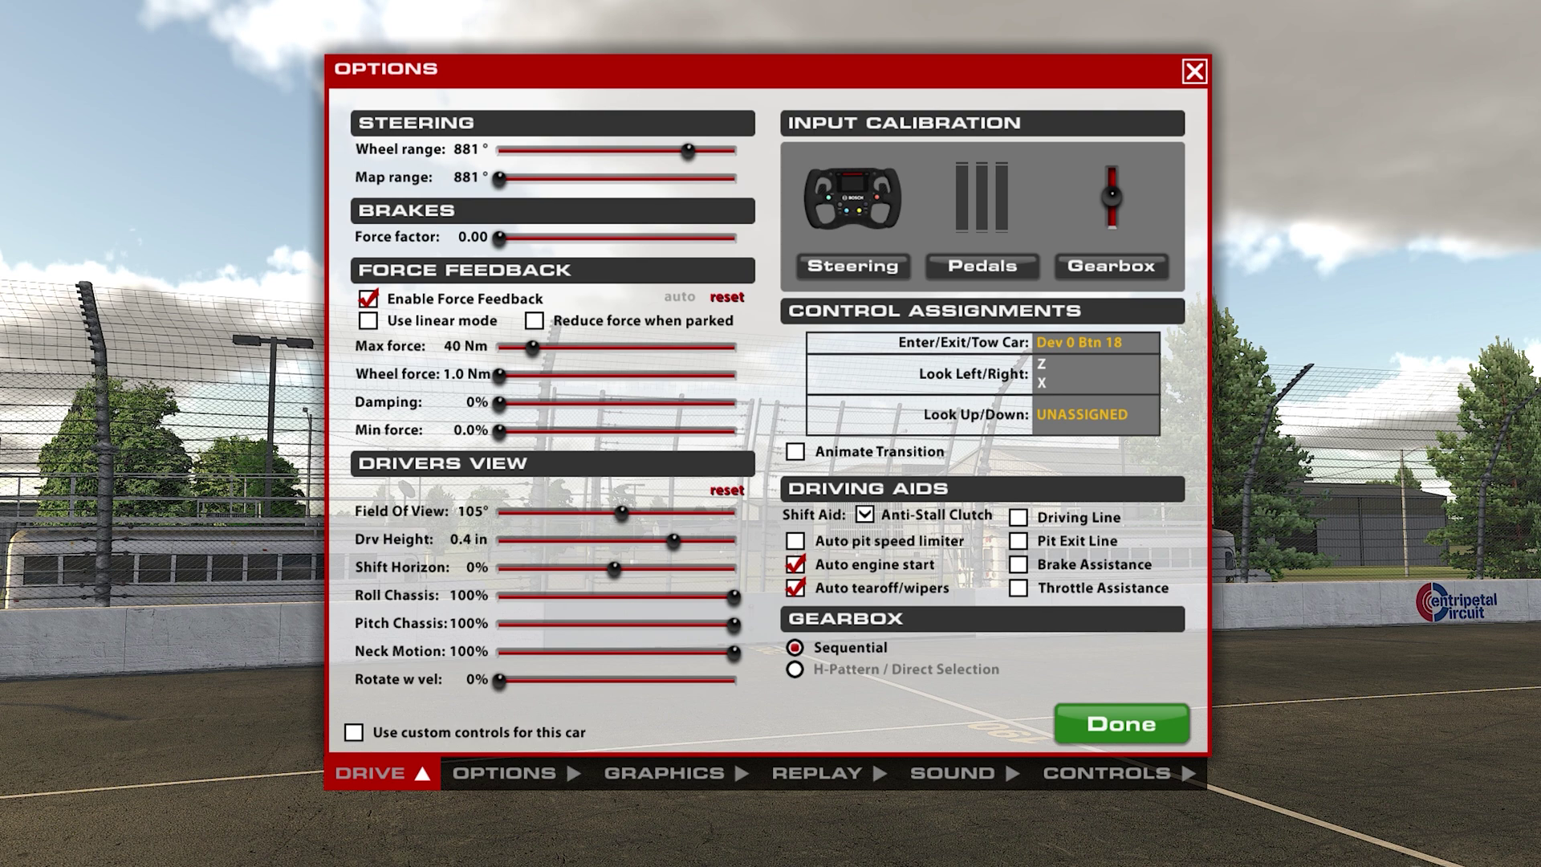
# Switch to iRacing and enable custom controls for this car and linear mode in the drive options
pyautogui.click(352, 732)
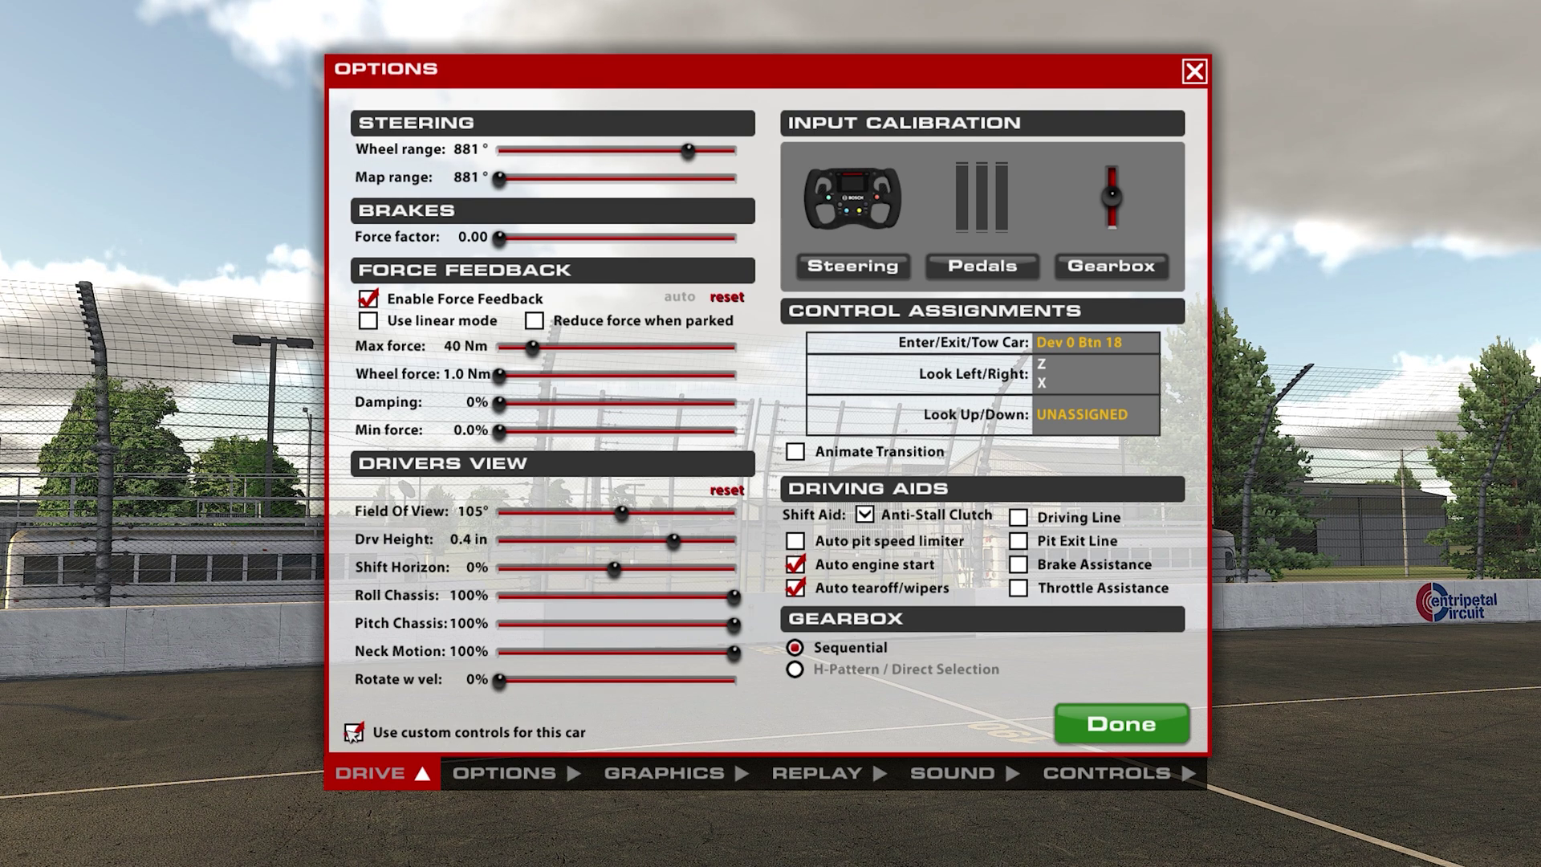
pyautogui.click(368, 321)
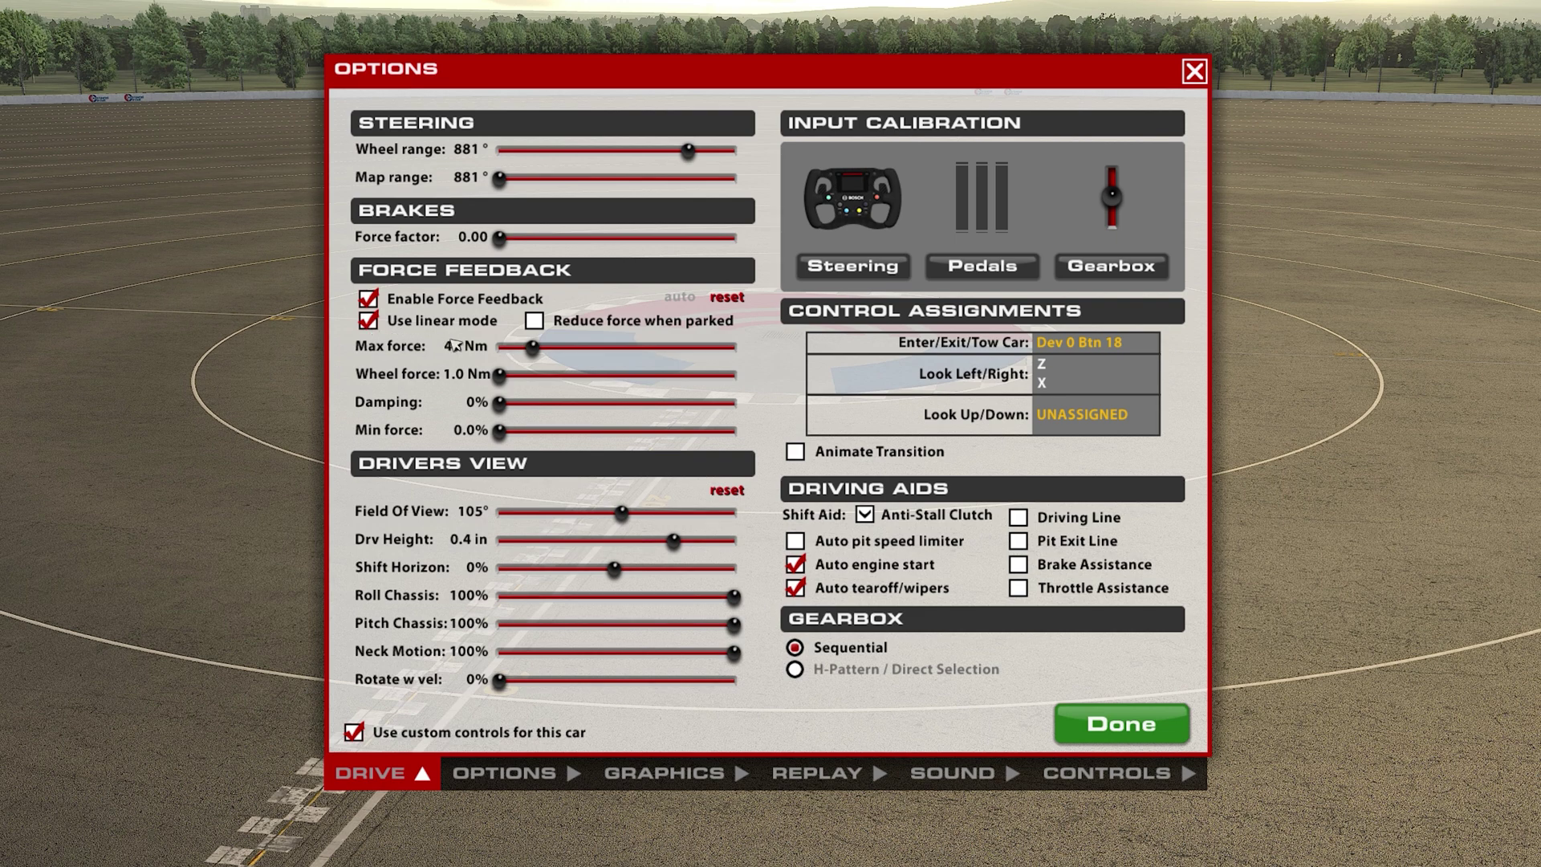
# Toggle the reduce force when parked option and raise the wheel force in the force feedback settings
pyautogui.click(535, 323)
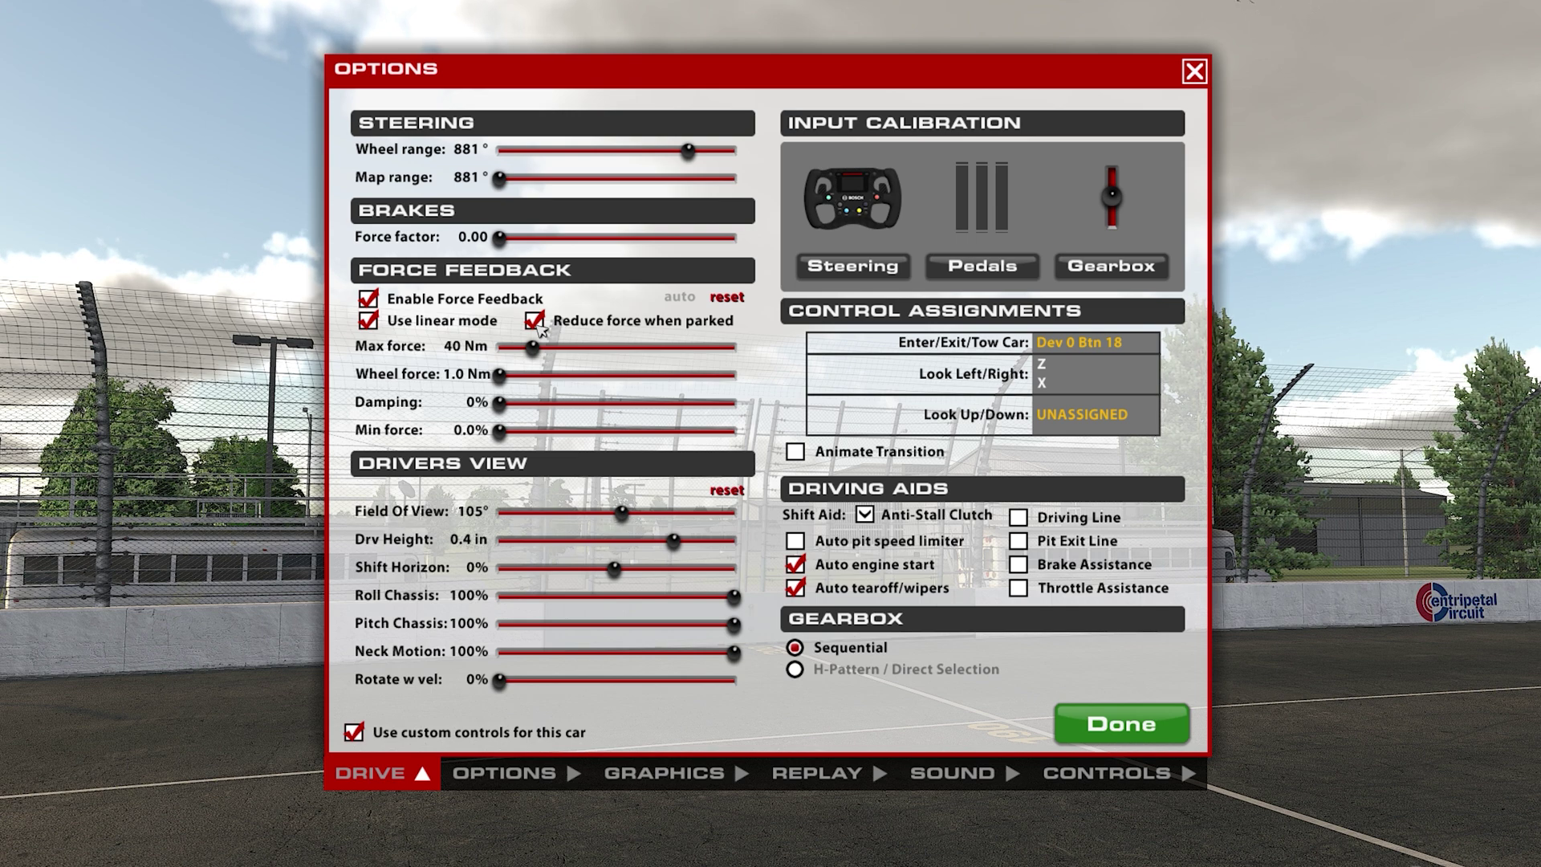
pyautogui.click(537, 322)
pyautogui.moveTo(499, 375); pyautogui.dragTo(642, 392)
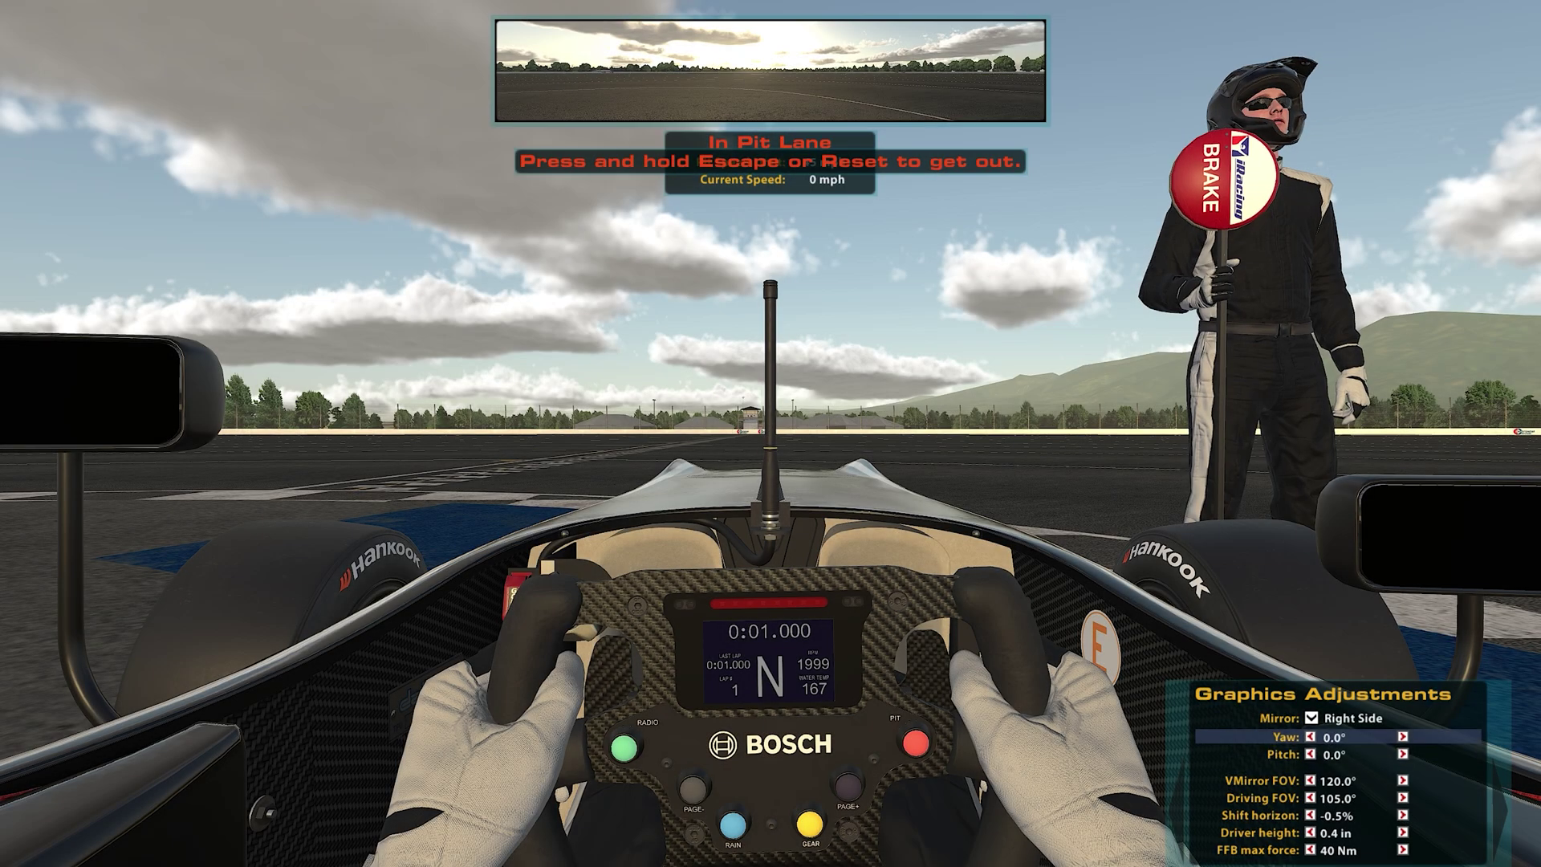
# Lower the FFB max force in the in-car graphics adjustments to about 28 Nm
pyautogui.press('Down')
pyautogui.press('Down')
pyautogui.press('Down')
pyautogui.press('Down')
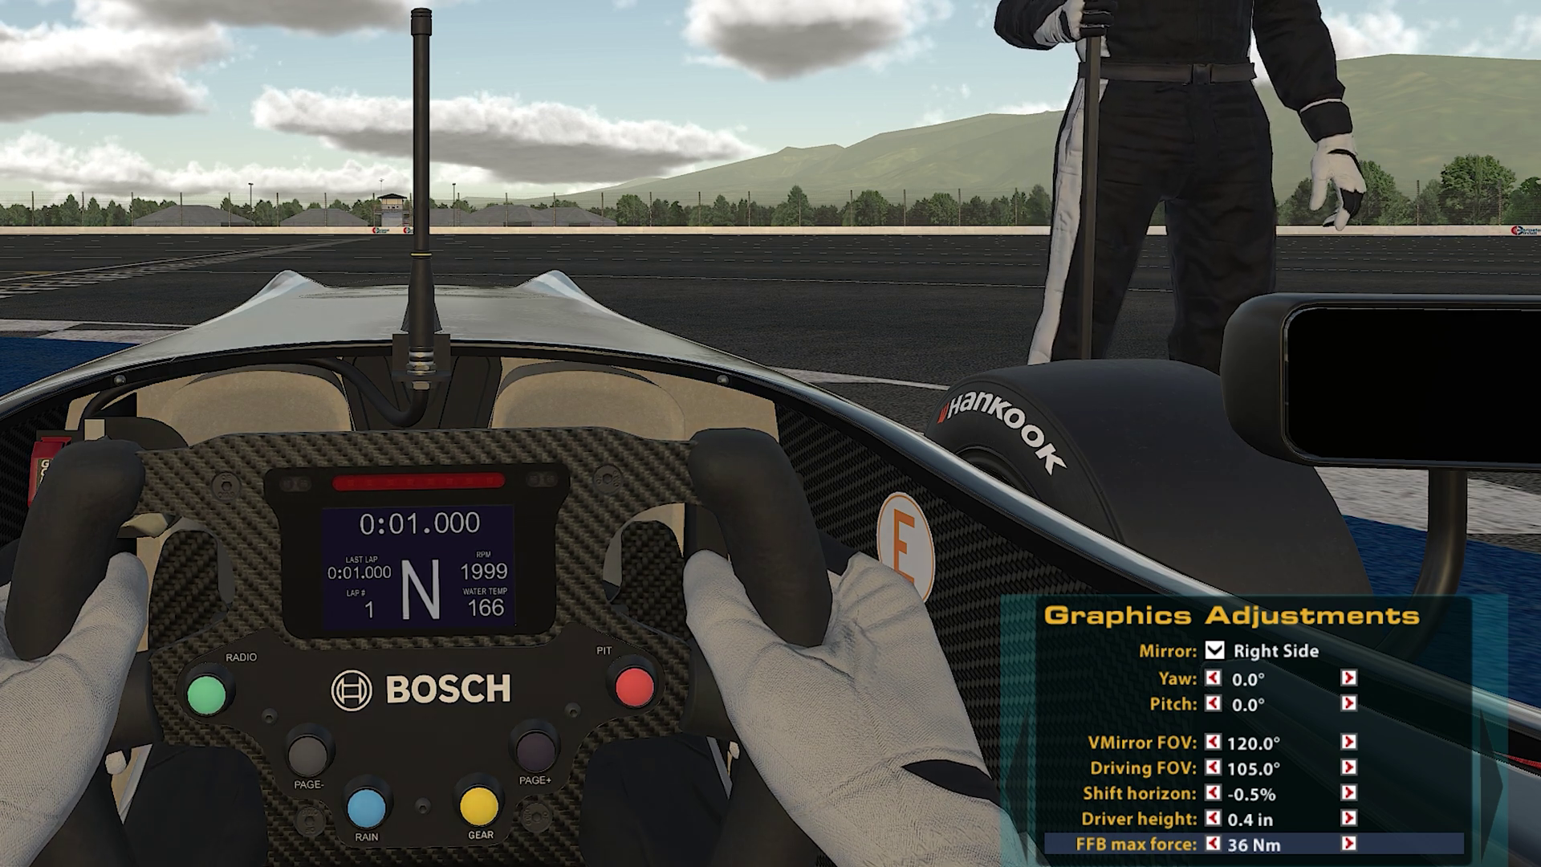
pyautogui.press('Left')
pyautogui.press('Left')
pyautogui.press('Left')
pyautogui.press('Left')
pyautogui.press('Left')
pyautogui.press('Left')
pyautogui.press('Left')
pyautogui.press('Left')
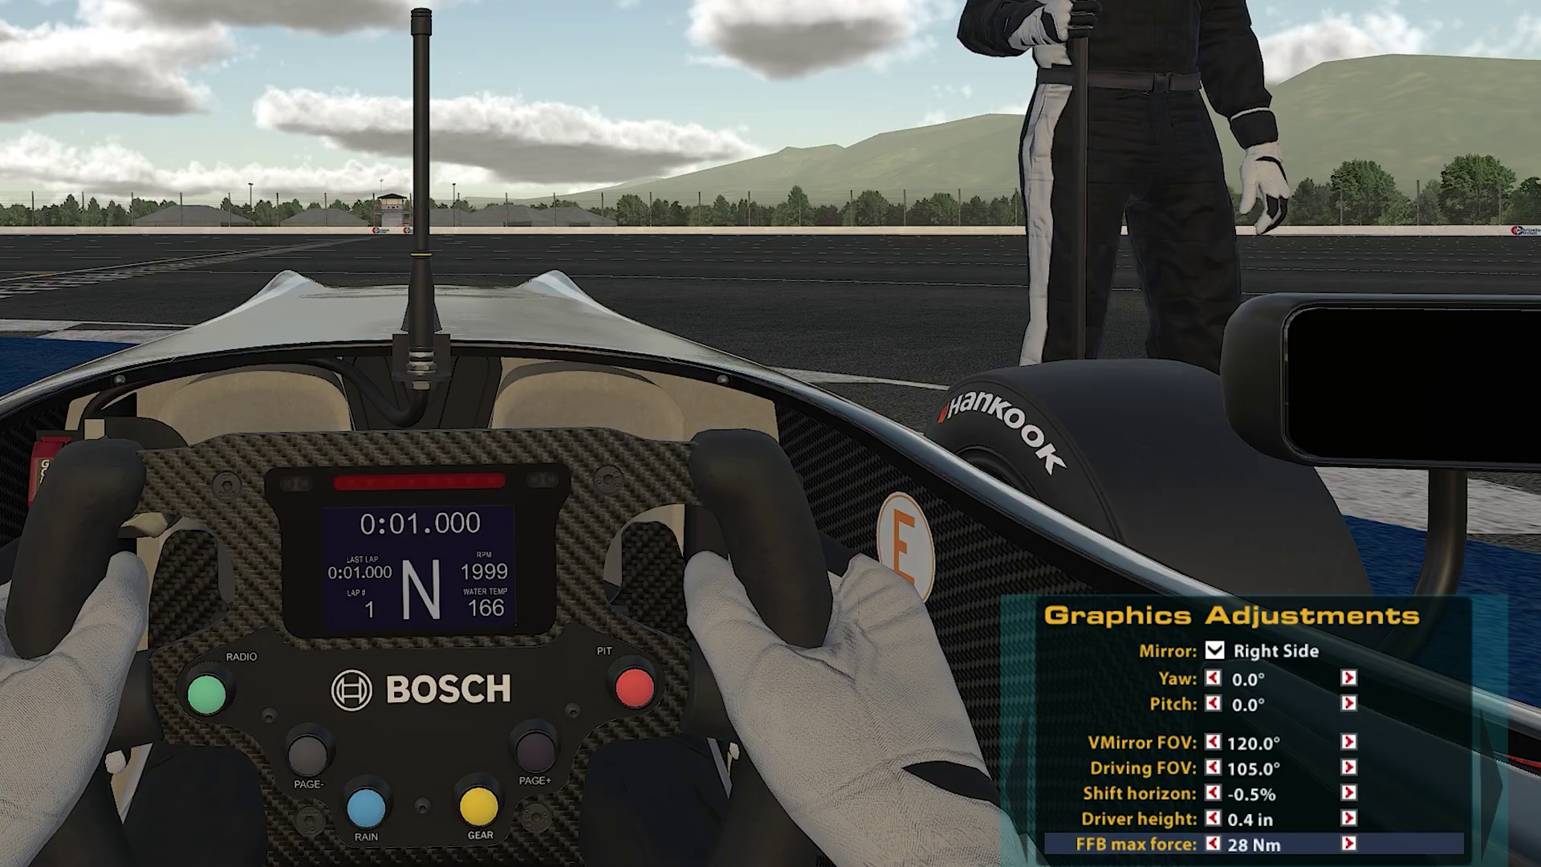
pyautogui.press('Left')
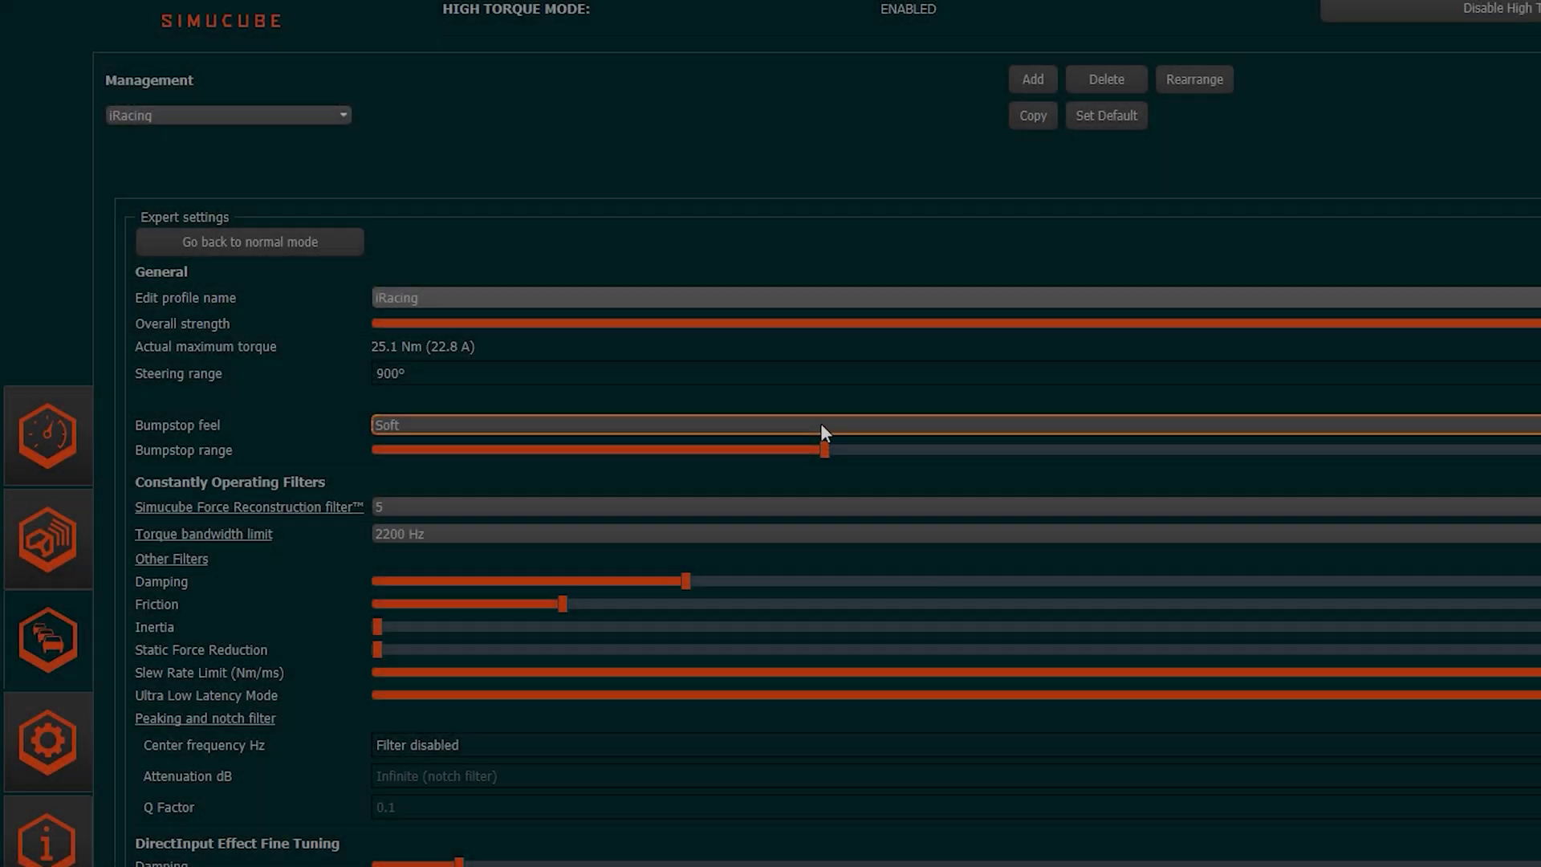
# Switch to Simucube True Drive and try the Hard and Medium bumpstop feel options in the iRacing profile
pyautogui.click(820, 425)
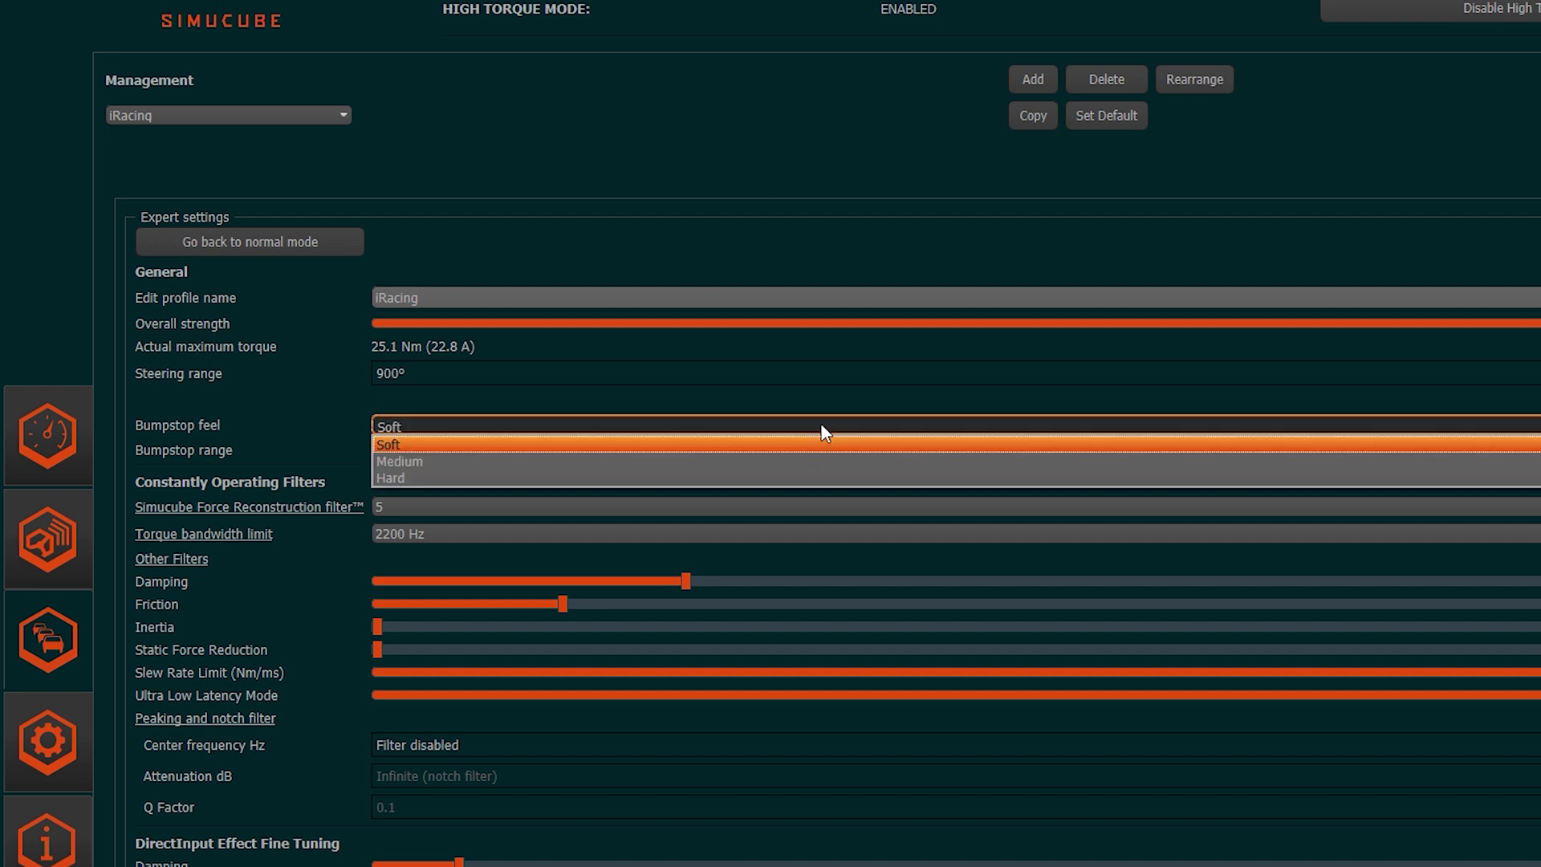
pyautogui.click(792, 478)
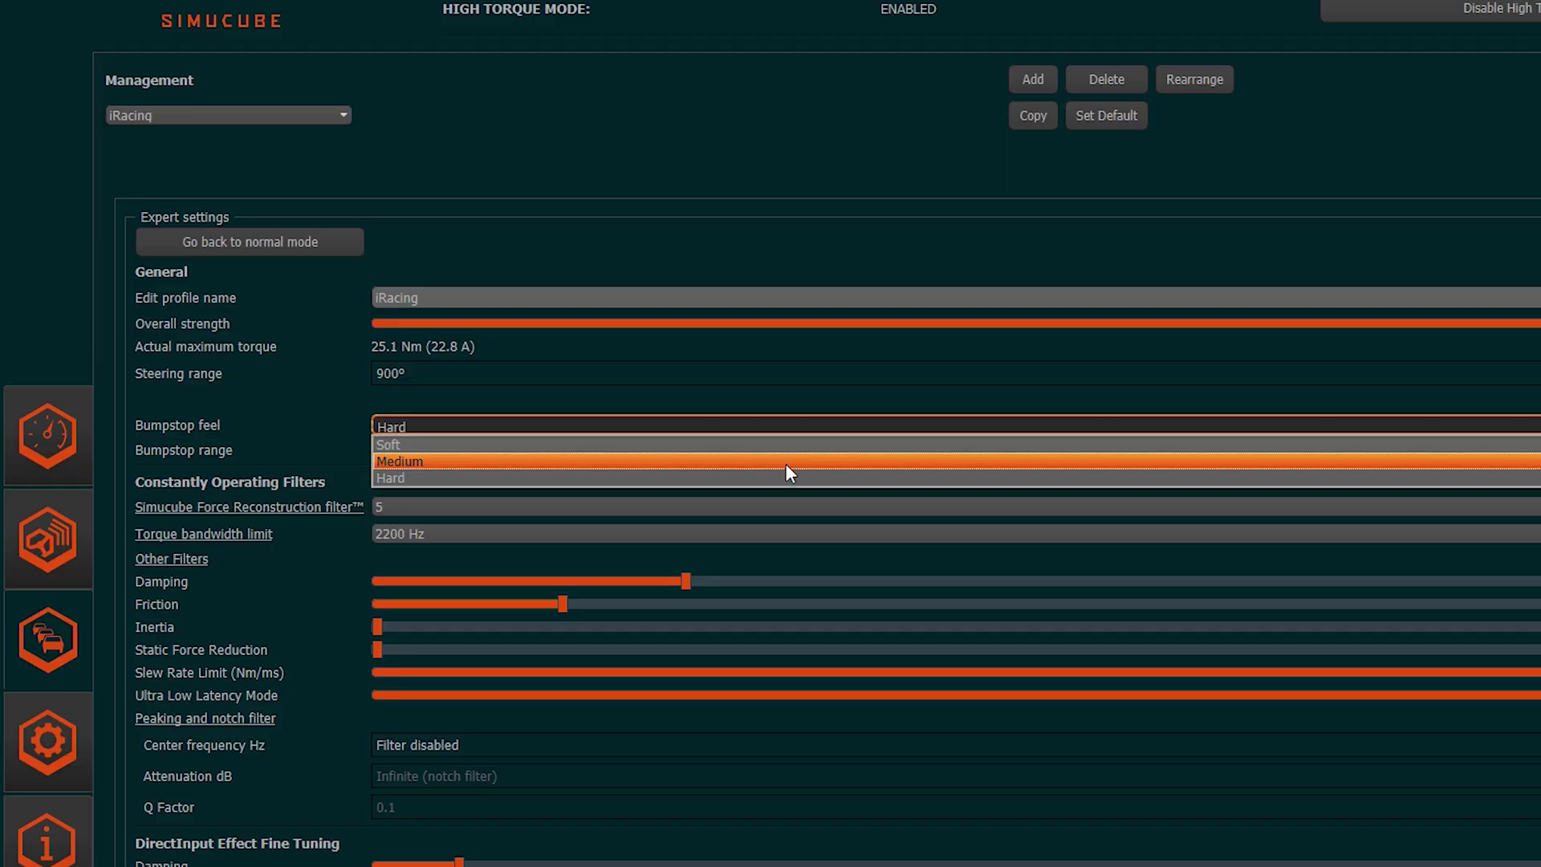
pyautogui.click(787, 466)
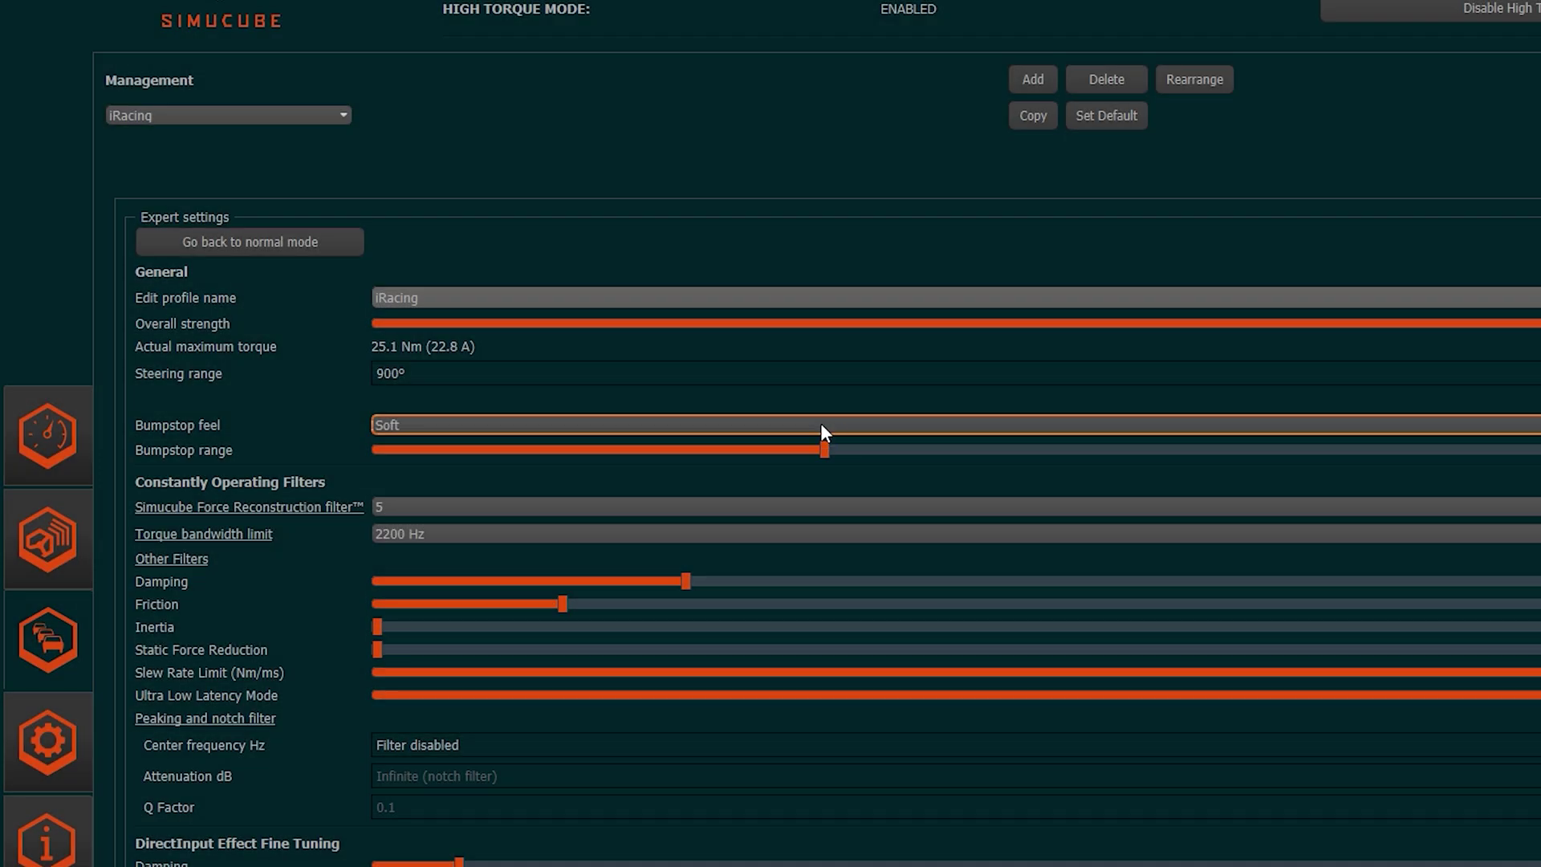
pyautogui.click(821, 426)
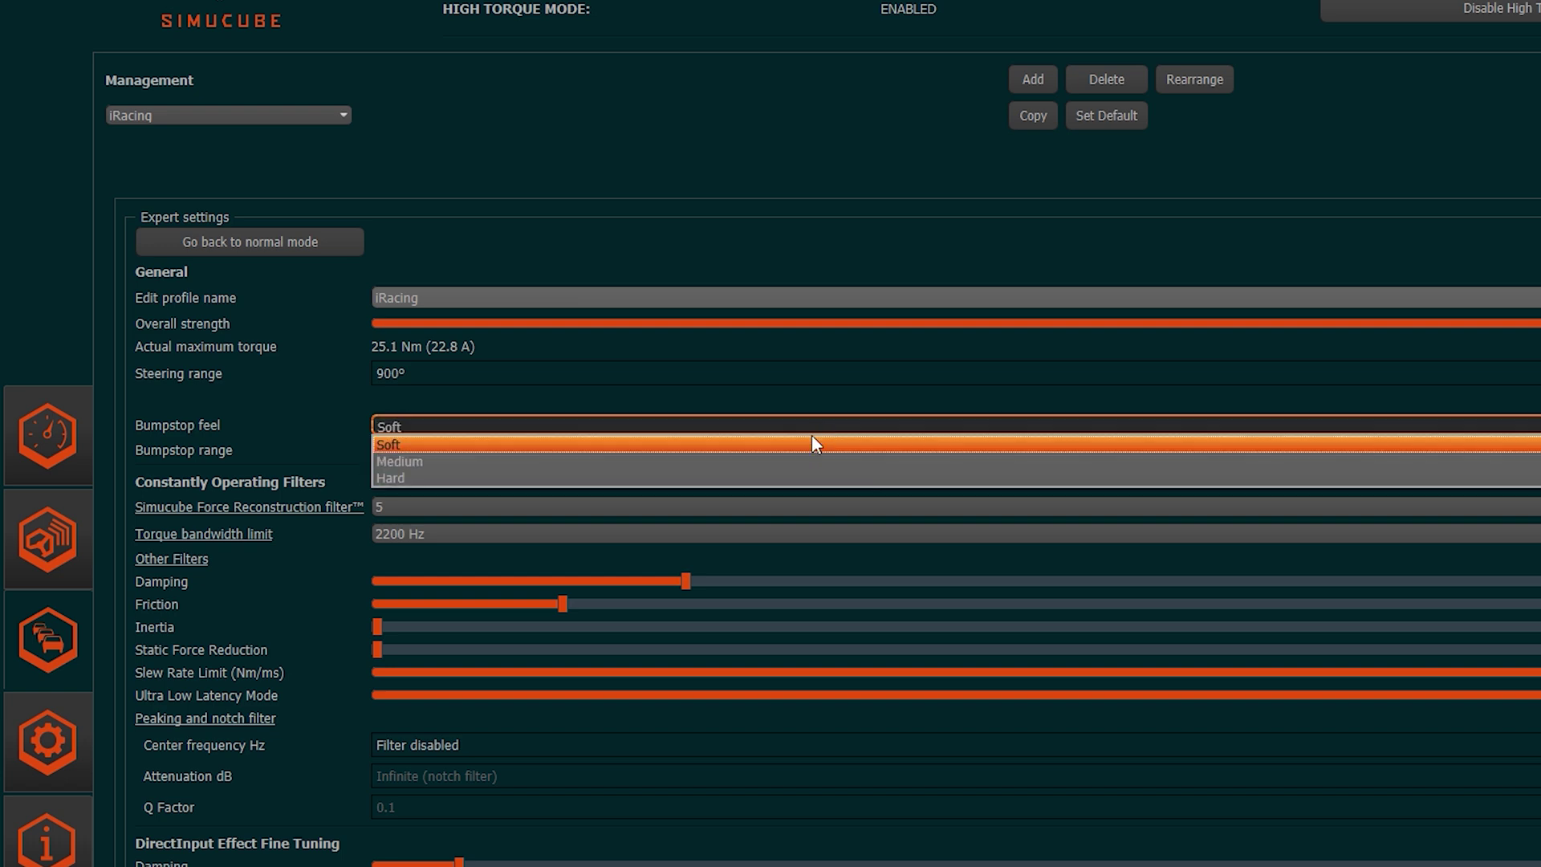
pyautogui.click(794, 478)
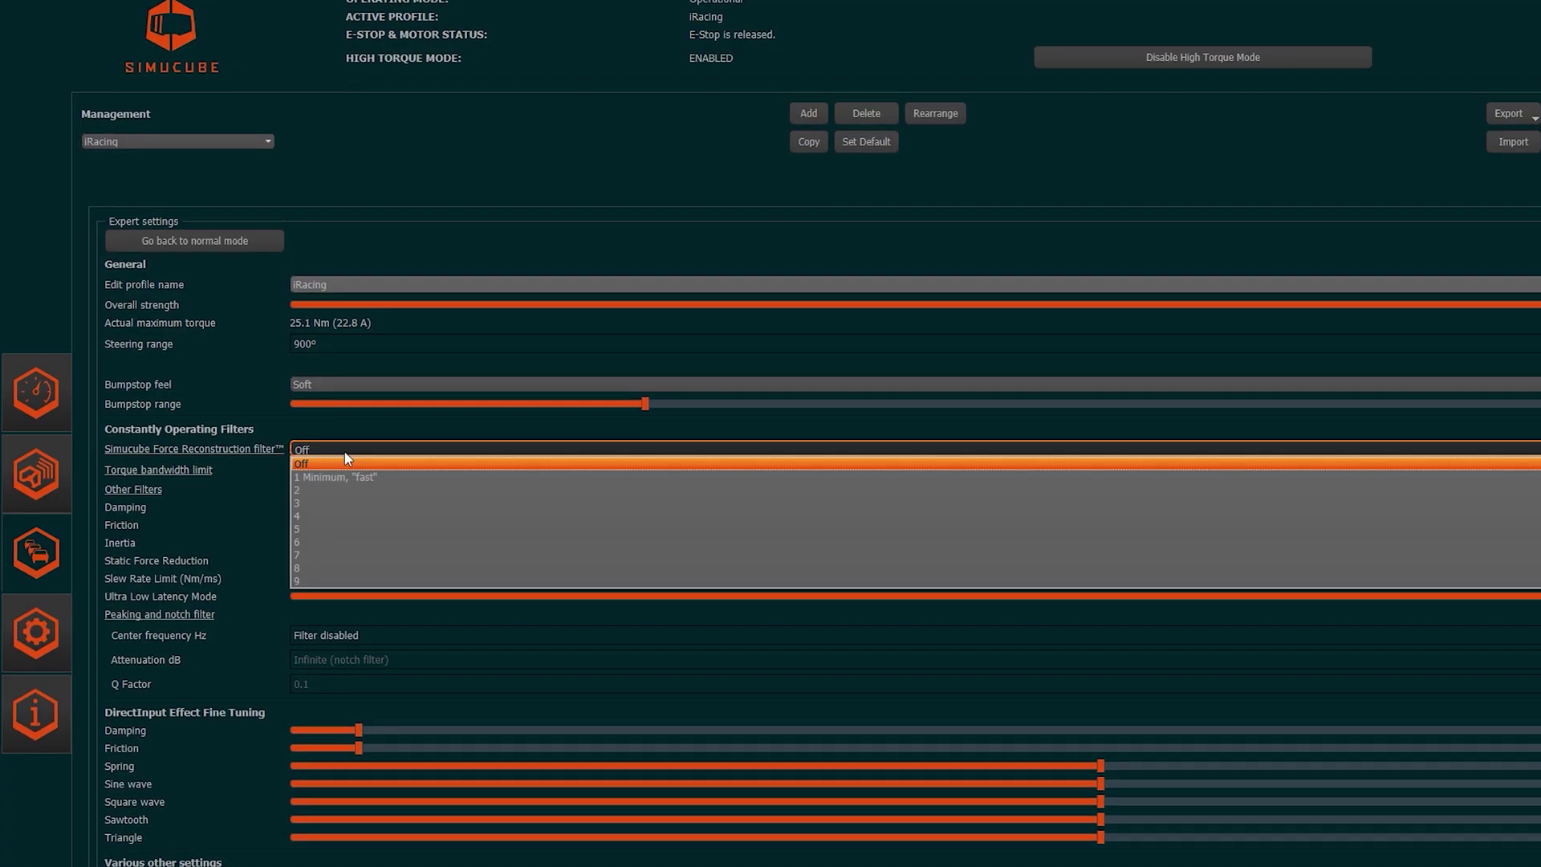
# Try the Simucube Force Reconstruction filter at 1 Minimum, "fast" in the iRacing profile, and set it to 3
pyautogui.click(316, 475)
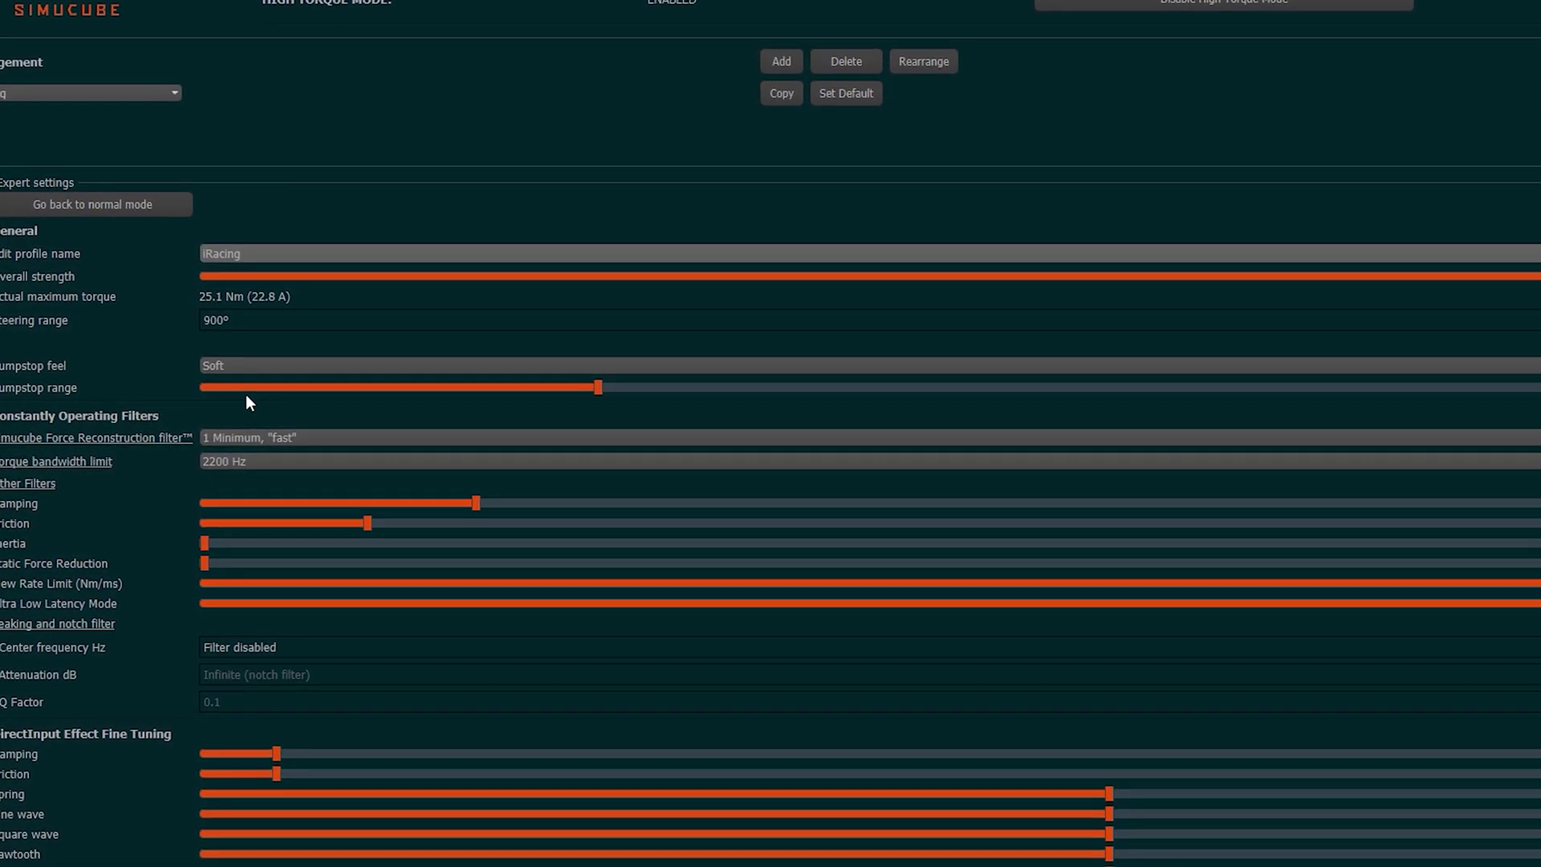
pyautogui.click(231, 435)
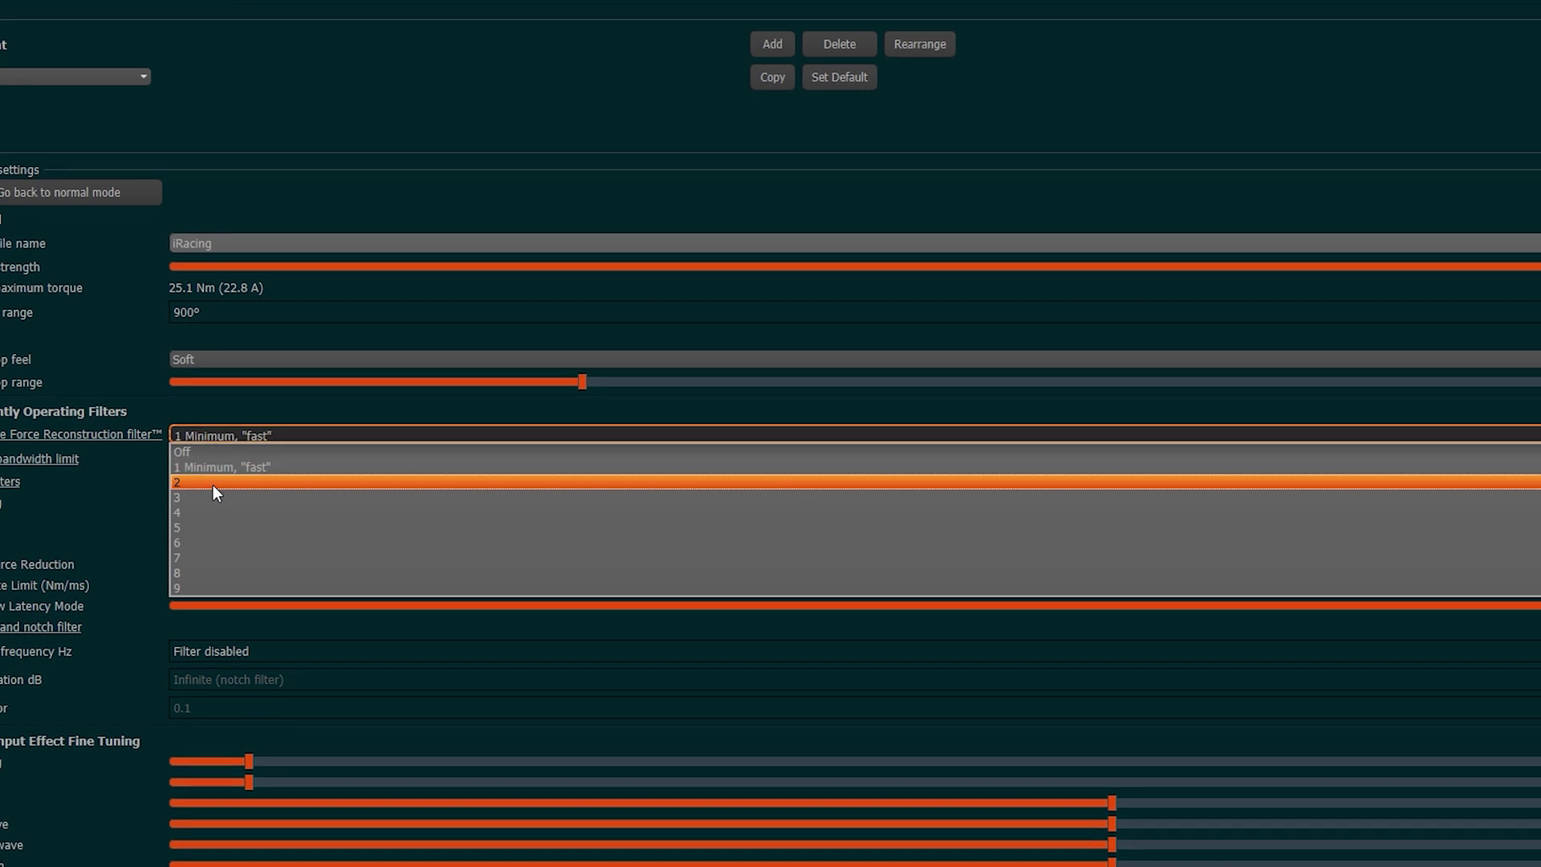
pyautogui.click(205, 497)
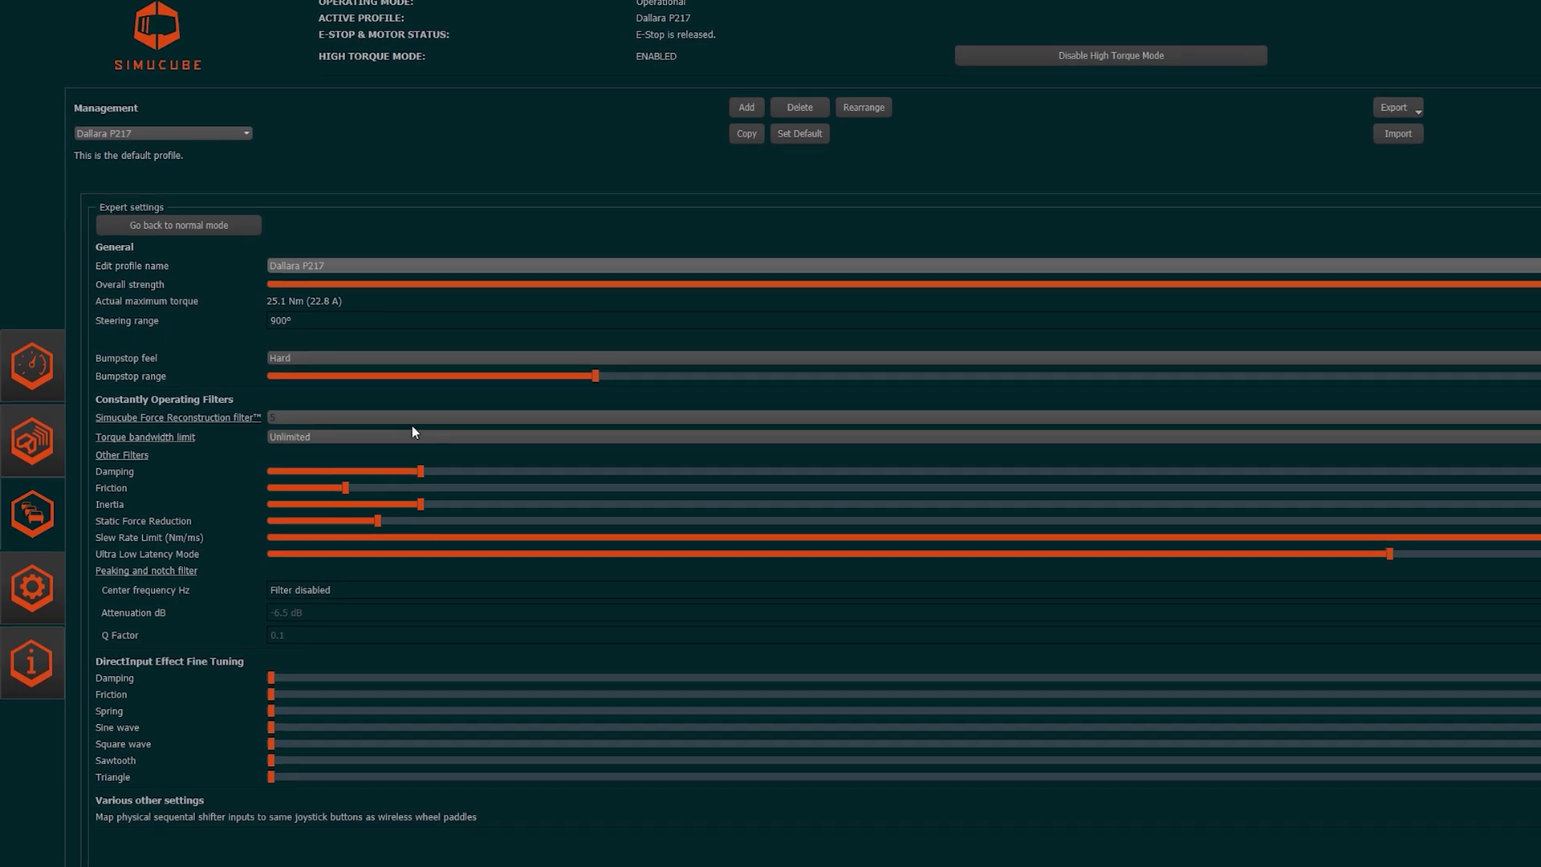
# Set the Simucube Force Reconstruction filter of the Dallara P217 profile to 3
pyautogui.click(416, 417)
pyautogui.click(391, 455)
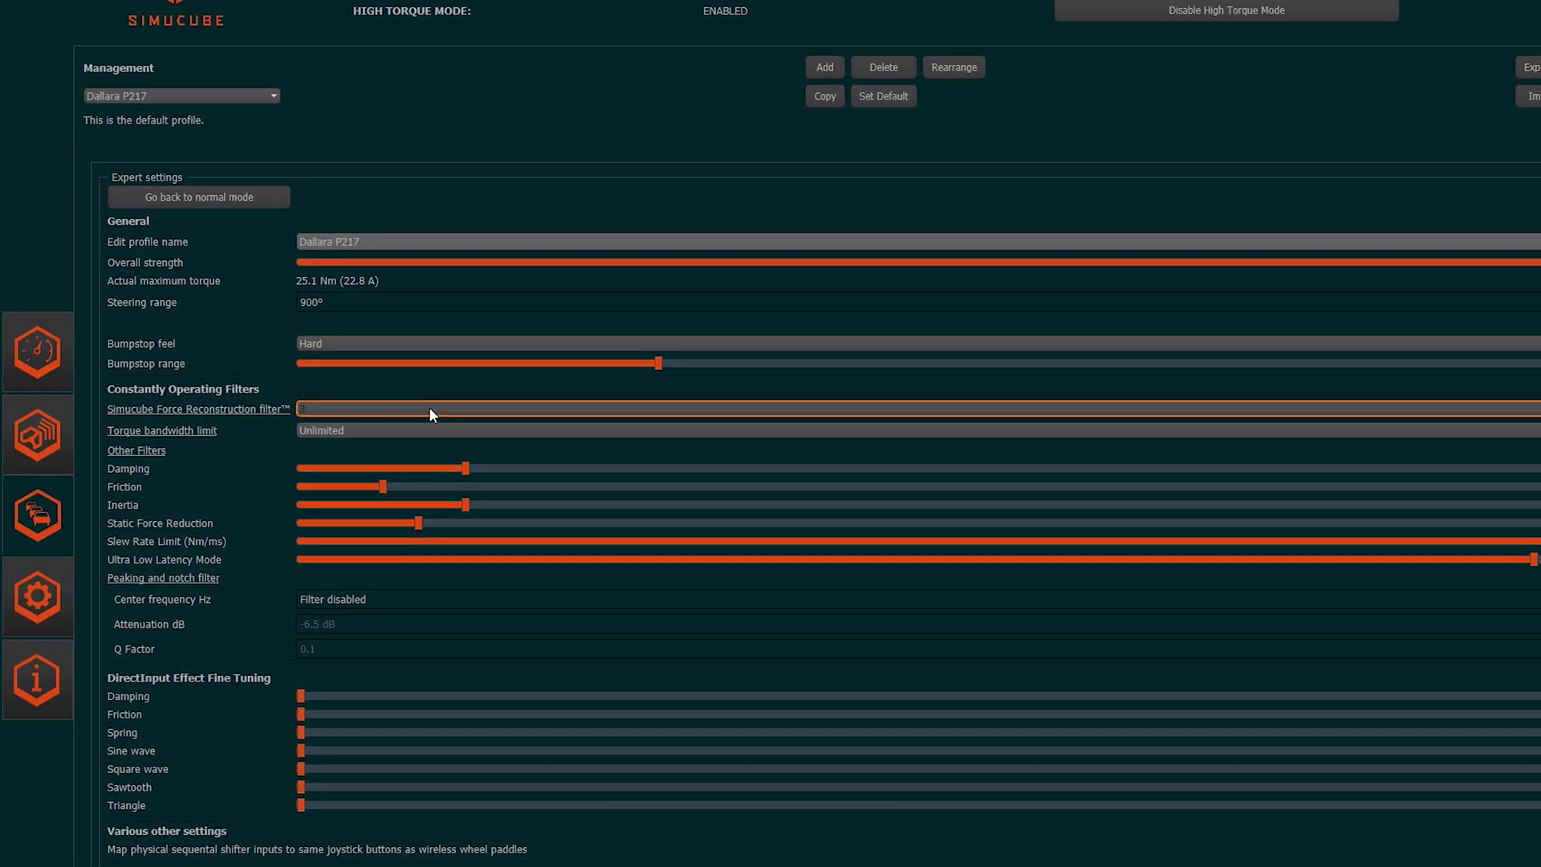
pyautogui.click(414, 412)
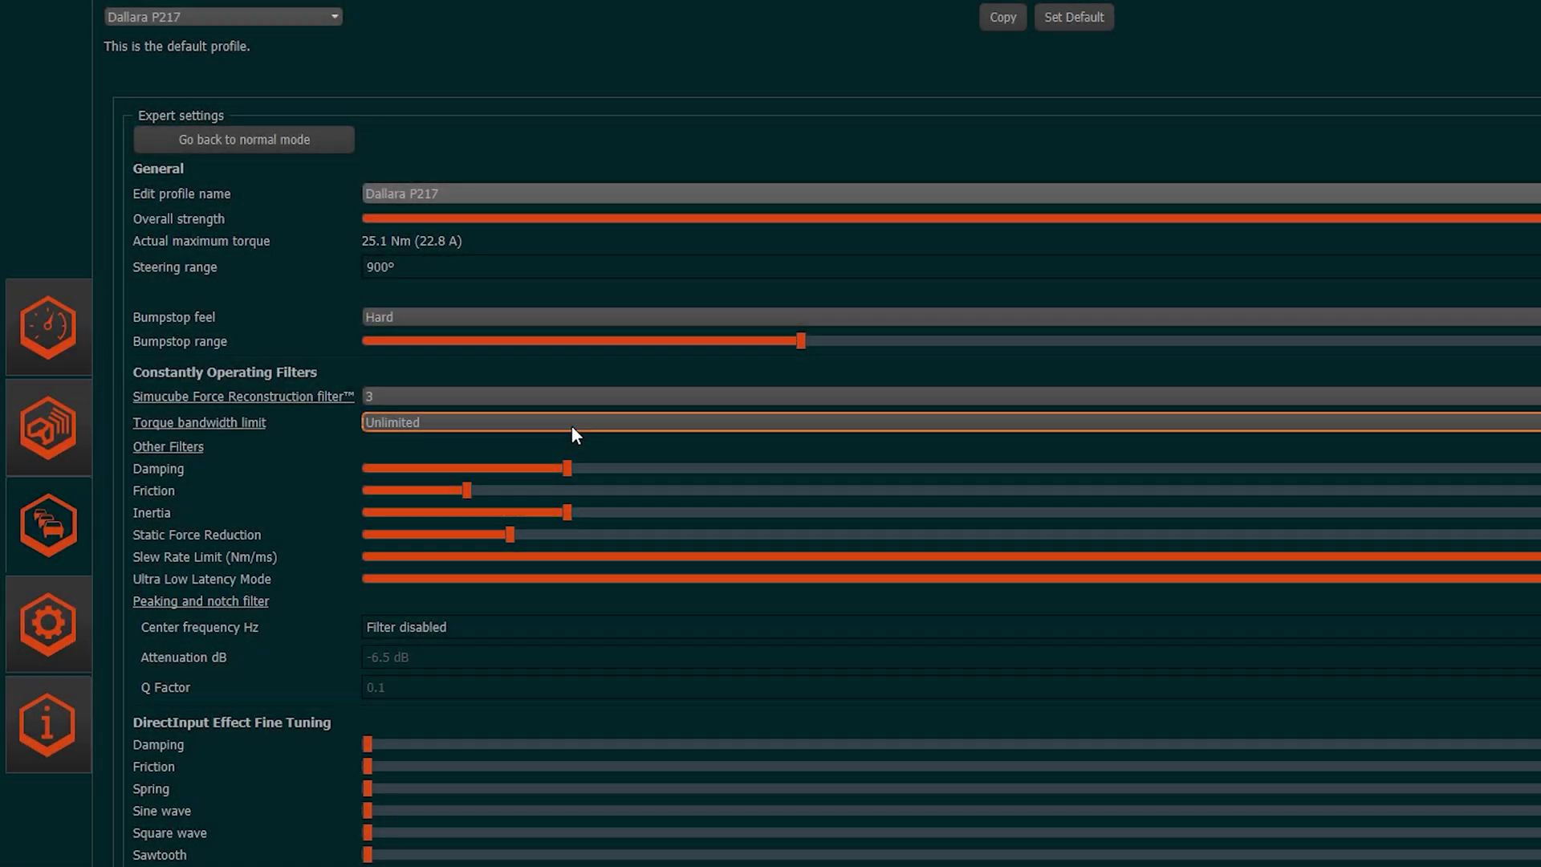
# Try a torque bandwidth limit of 2200 Hz in the Dallara P217 profile and reopen the limit's choices
pyautogui.click(571, 426)
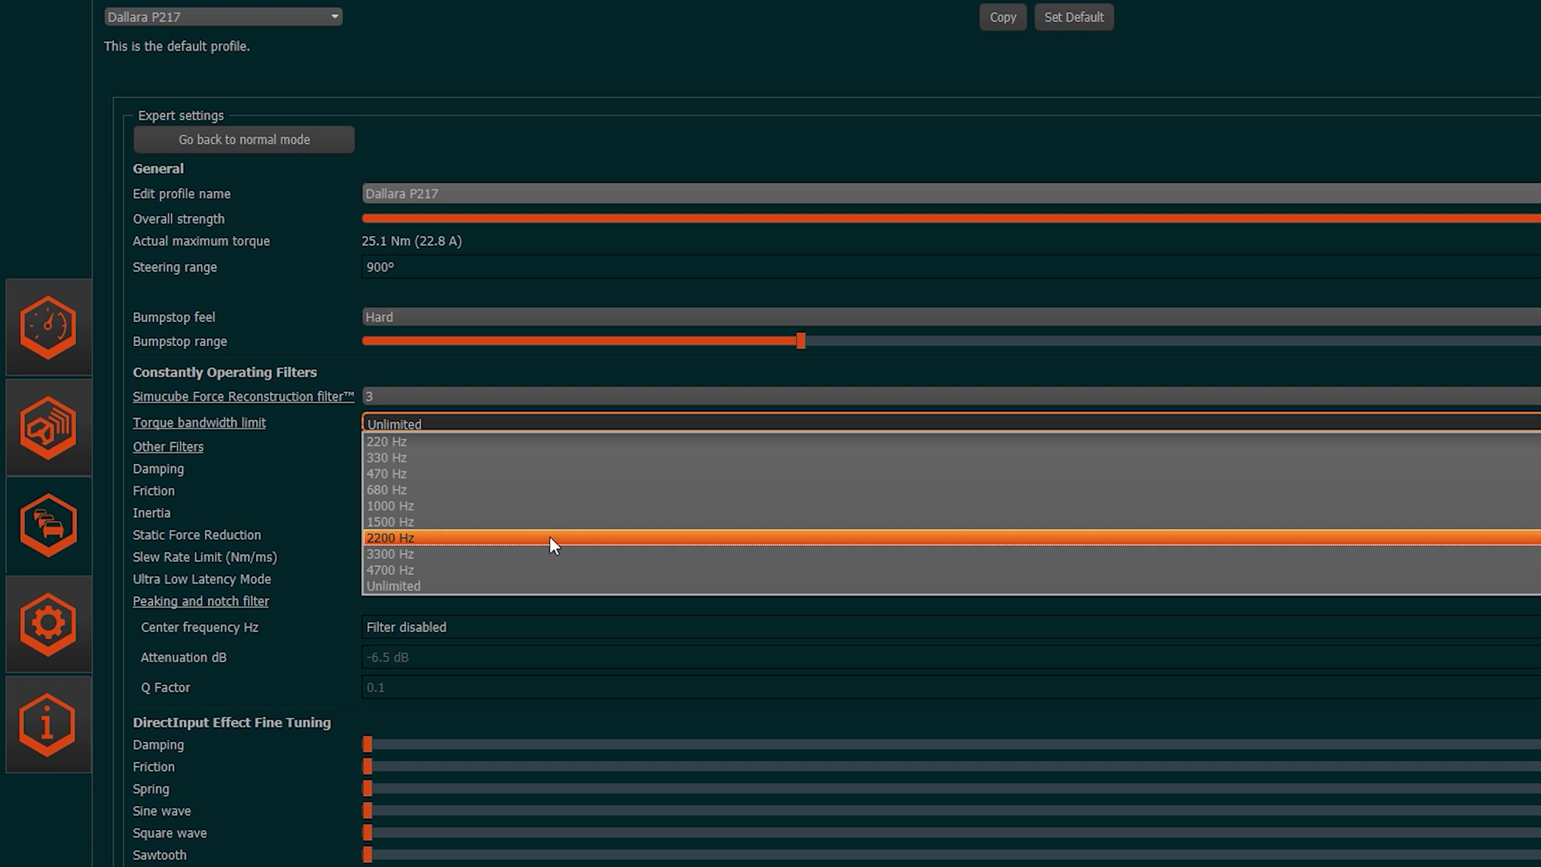
pyautogui.click(552, 538)
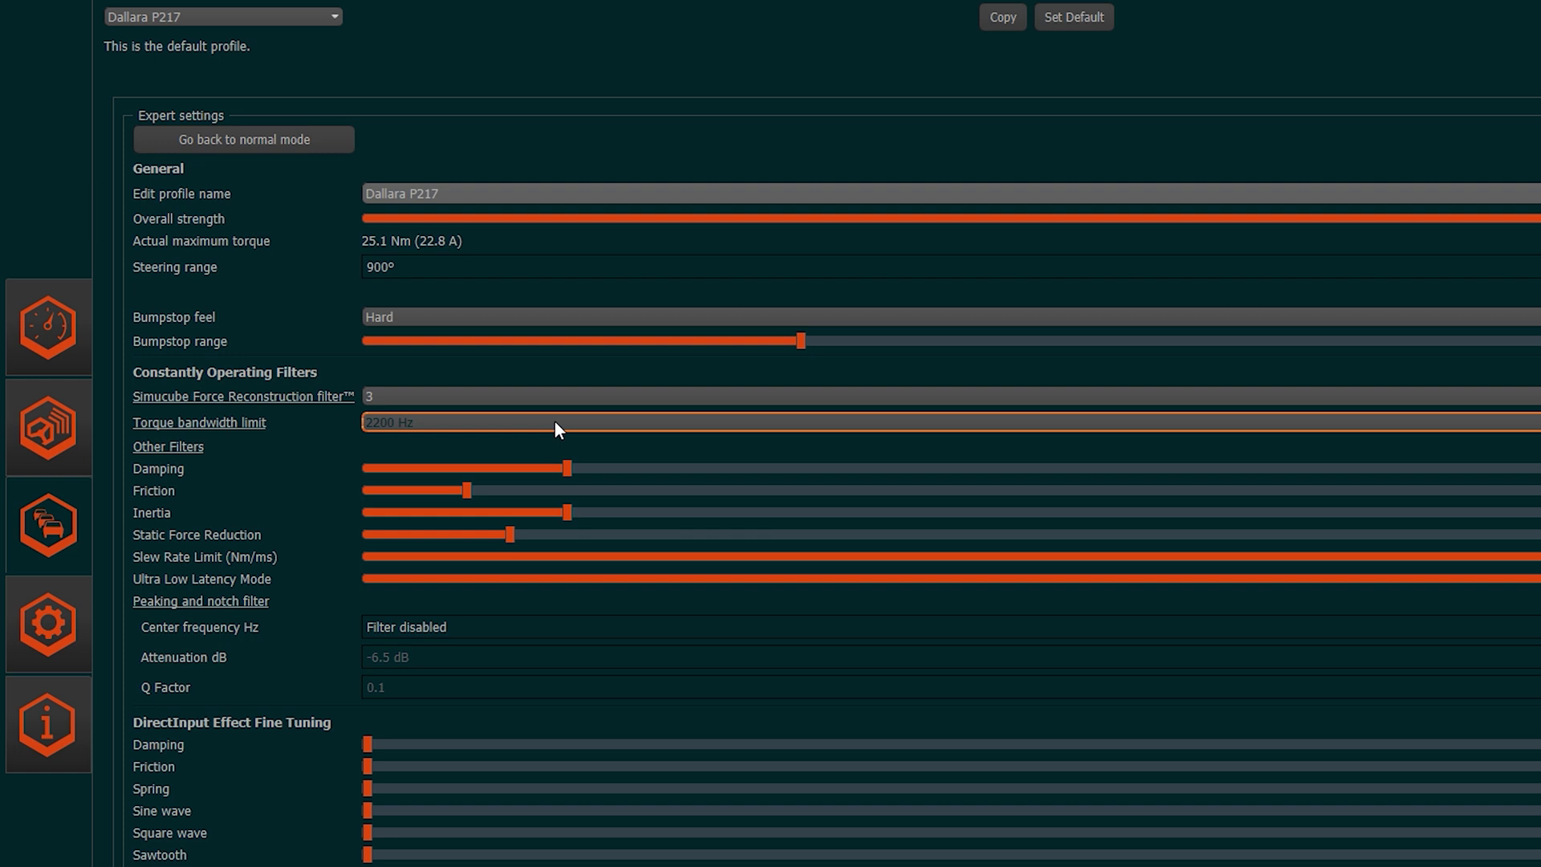
pyautogui.click(553, 421)
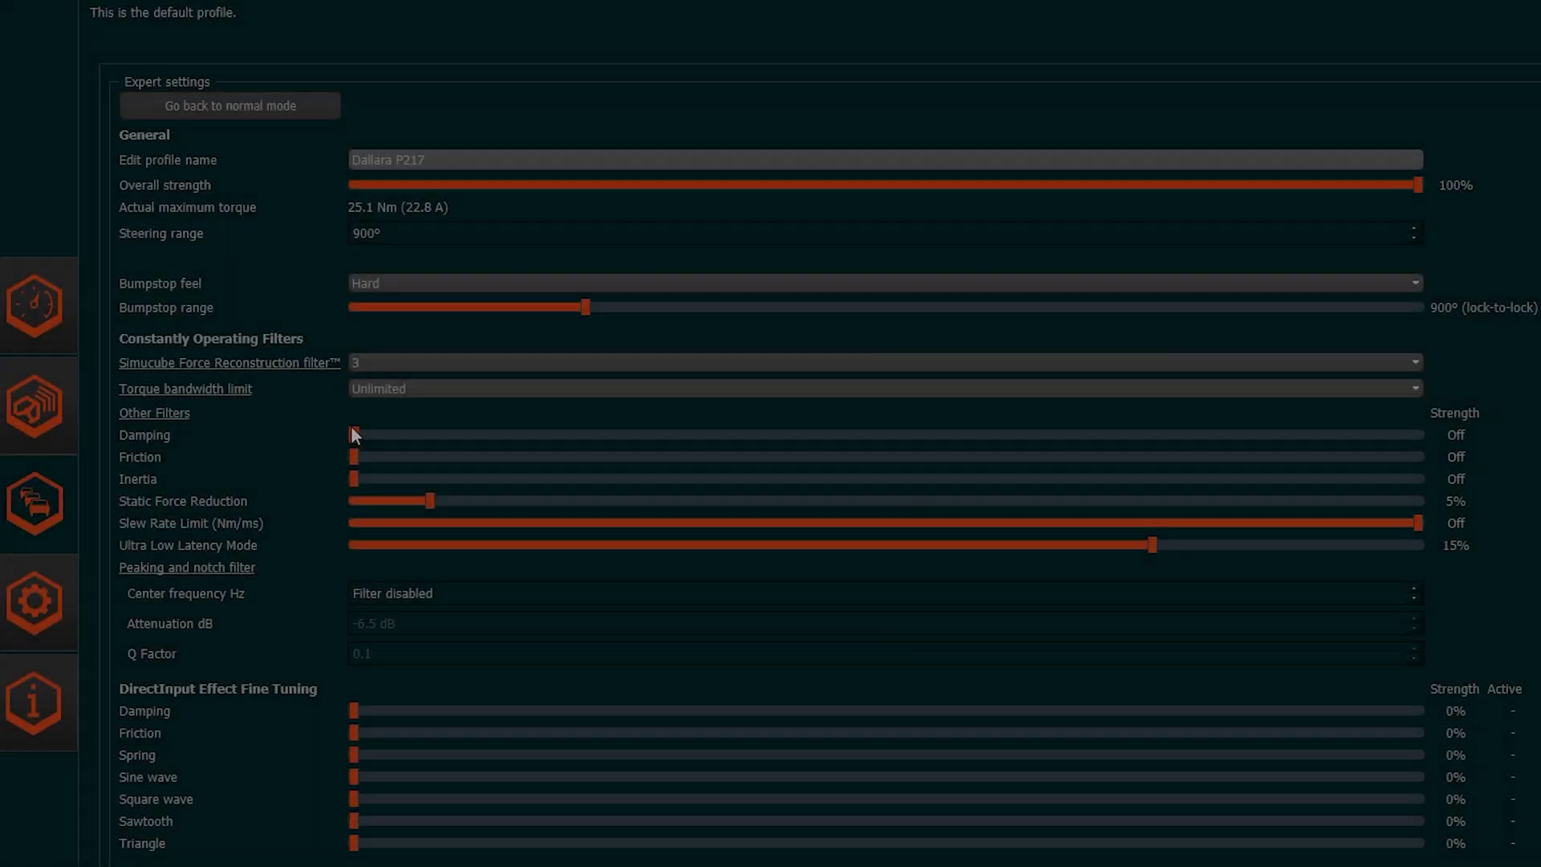
# Set the constantly operating damping filter to 5 % and try an inertia strength above 10 %
pyautogui.moveTo(353, 431); pyautogui.dragTo(372, 431)
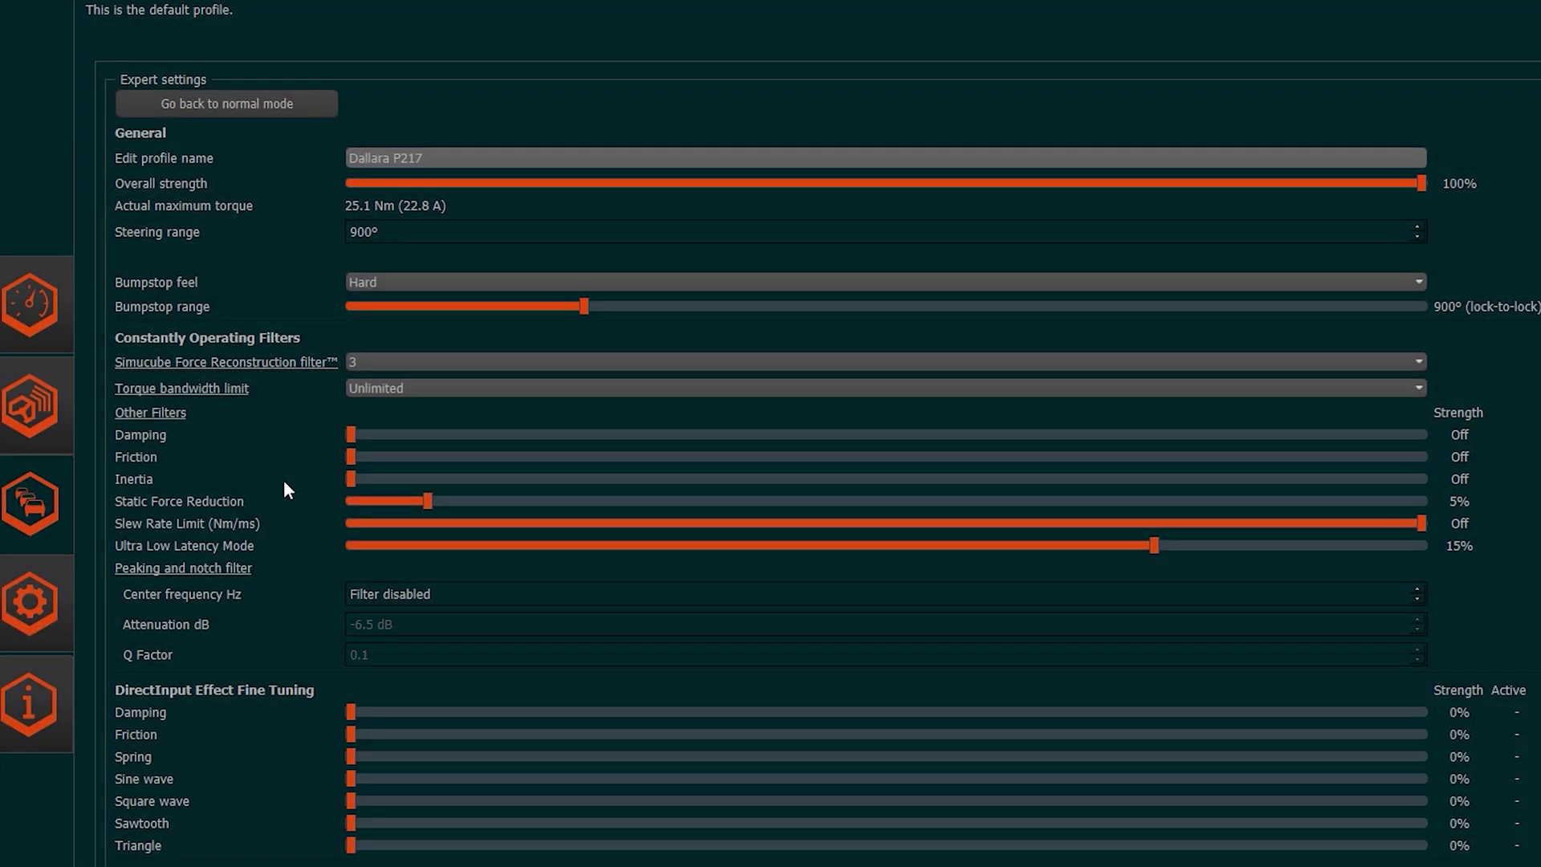
pyautogui.moveTo(351, 435); pyautogui.dragTo(343, 484)
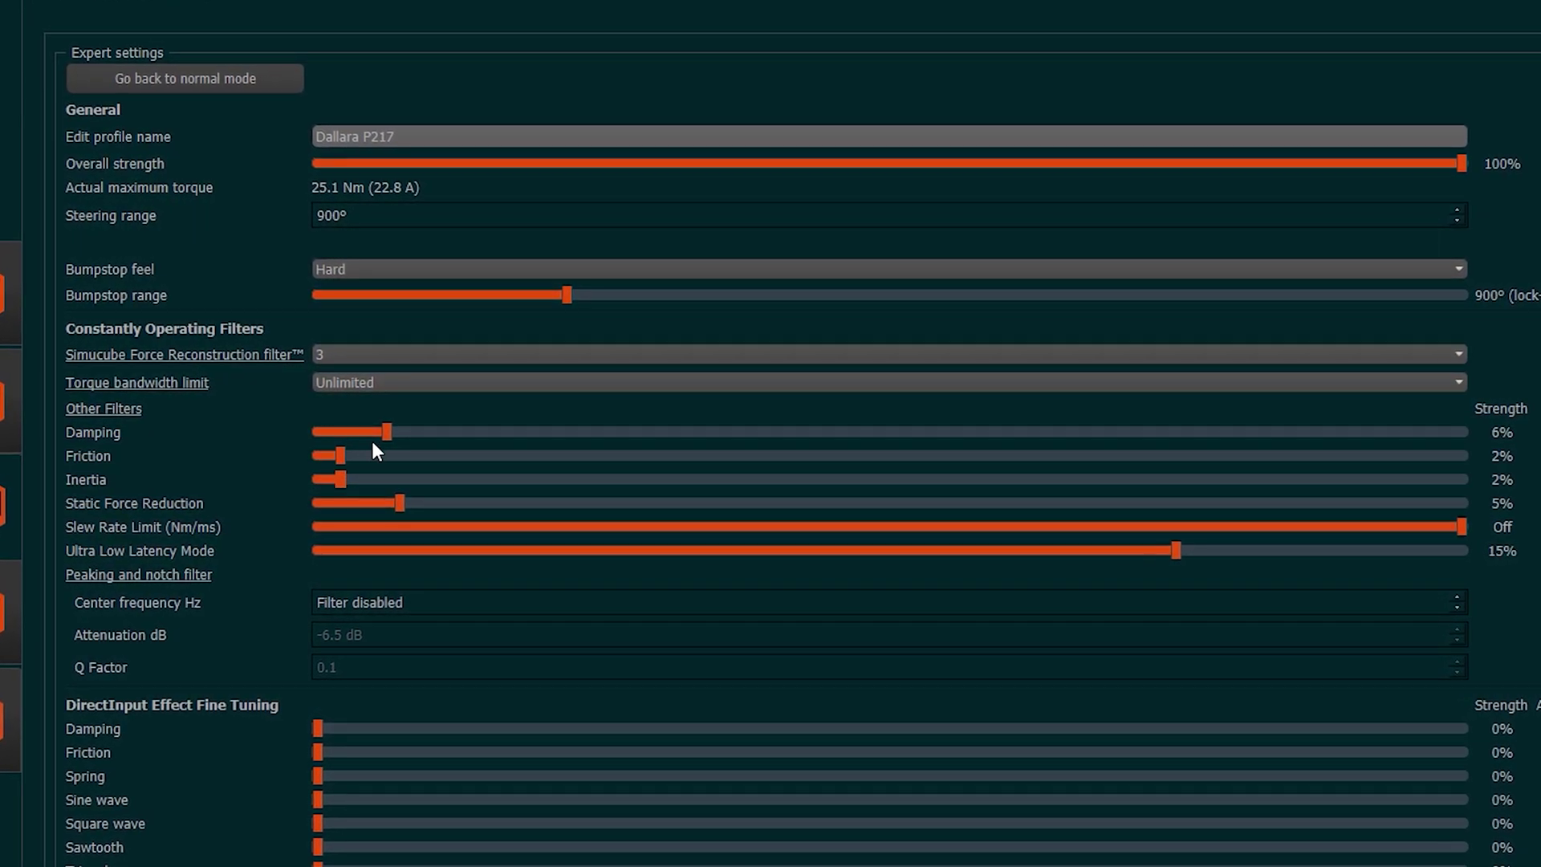
pyautogui.moveTo(382, 432); pyautogui.dragTo(359, 455)
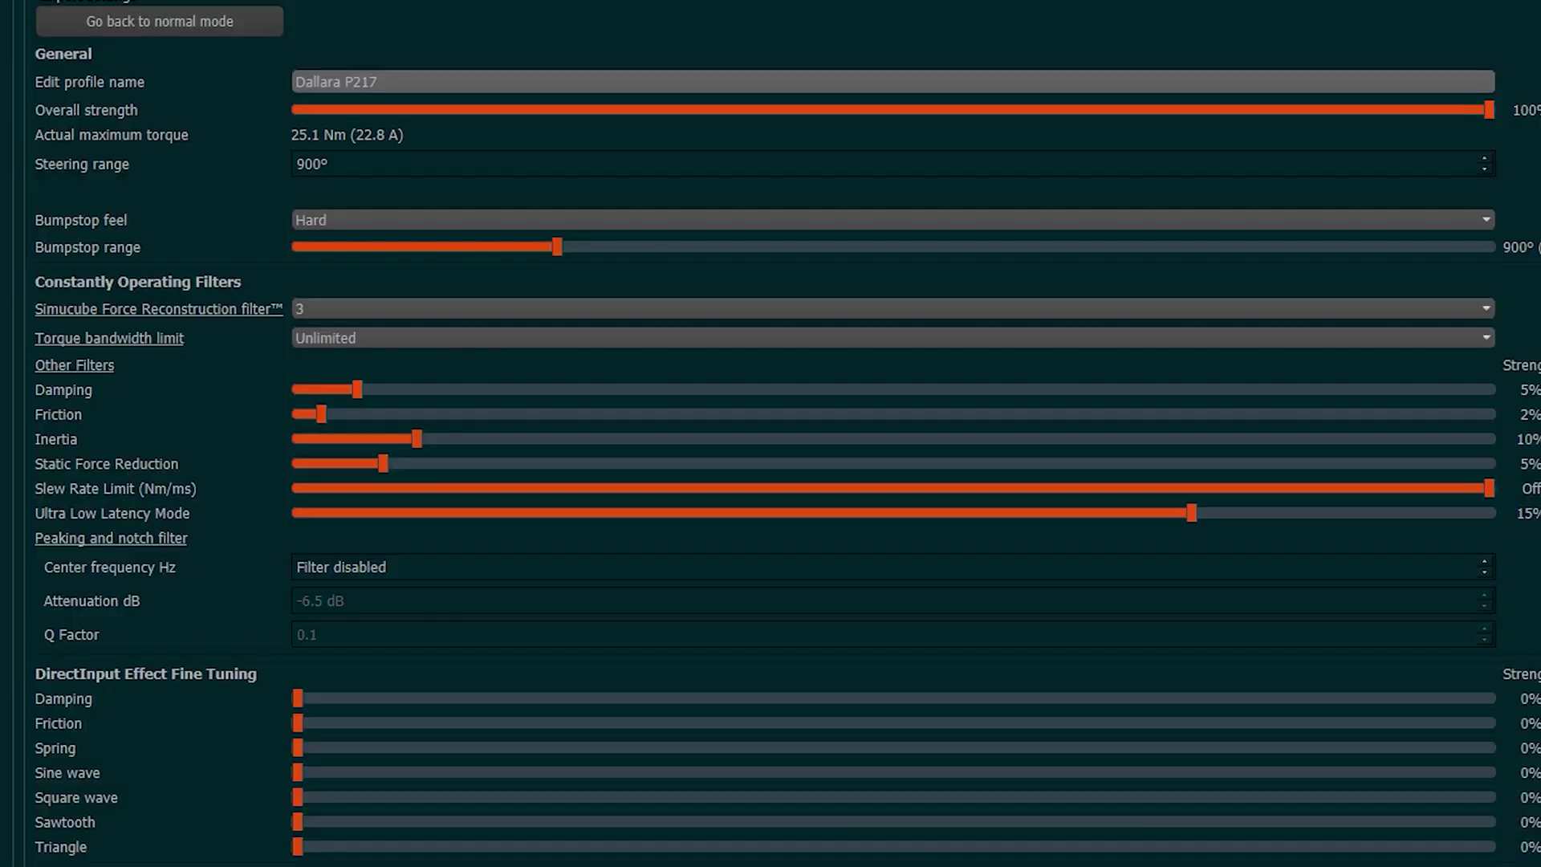
pyautogui.moveTo(420, 436); pyautogui.dragTo(497, 449)
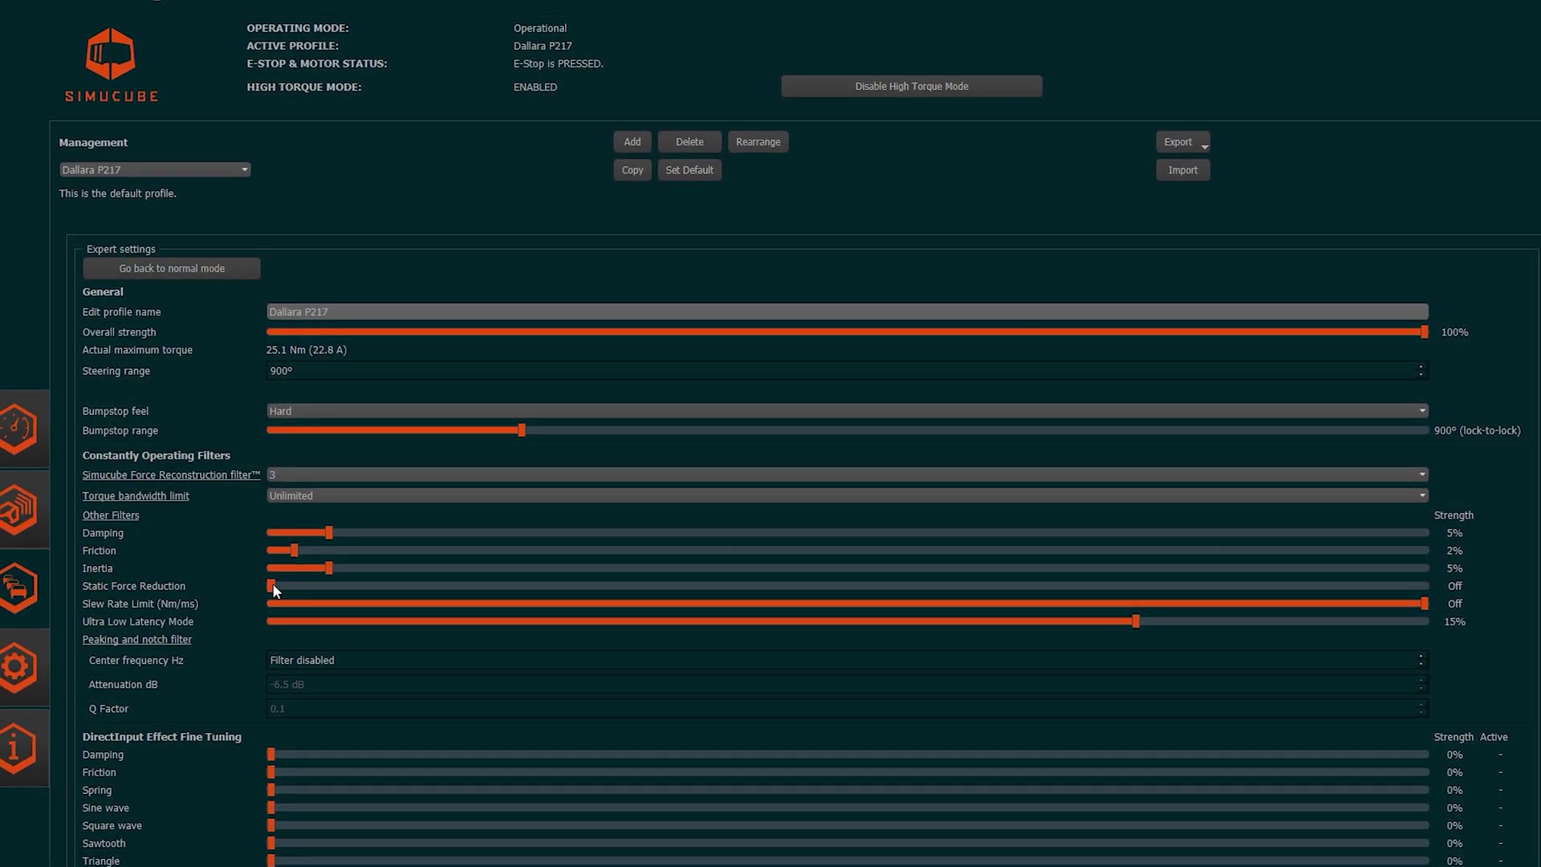
# Try different Static Force Reduction strengths, including 15 %, in the Dallara P217 profile
pyautogui.moveTo(270, 586); pyautogui.dragTo(591, 586)
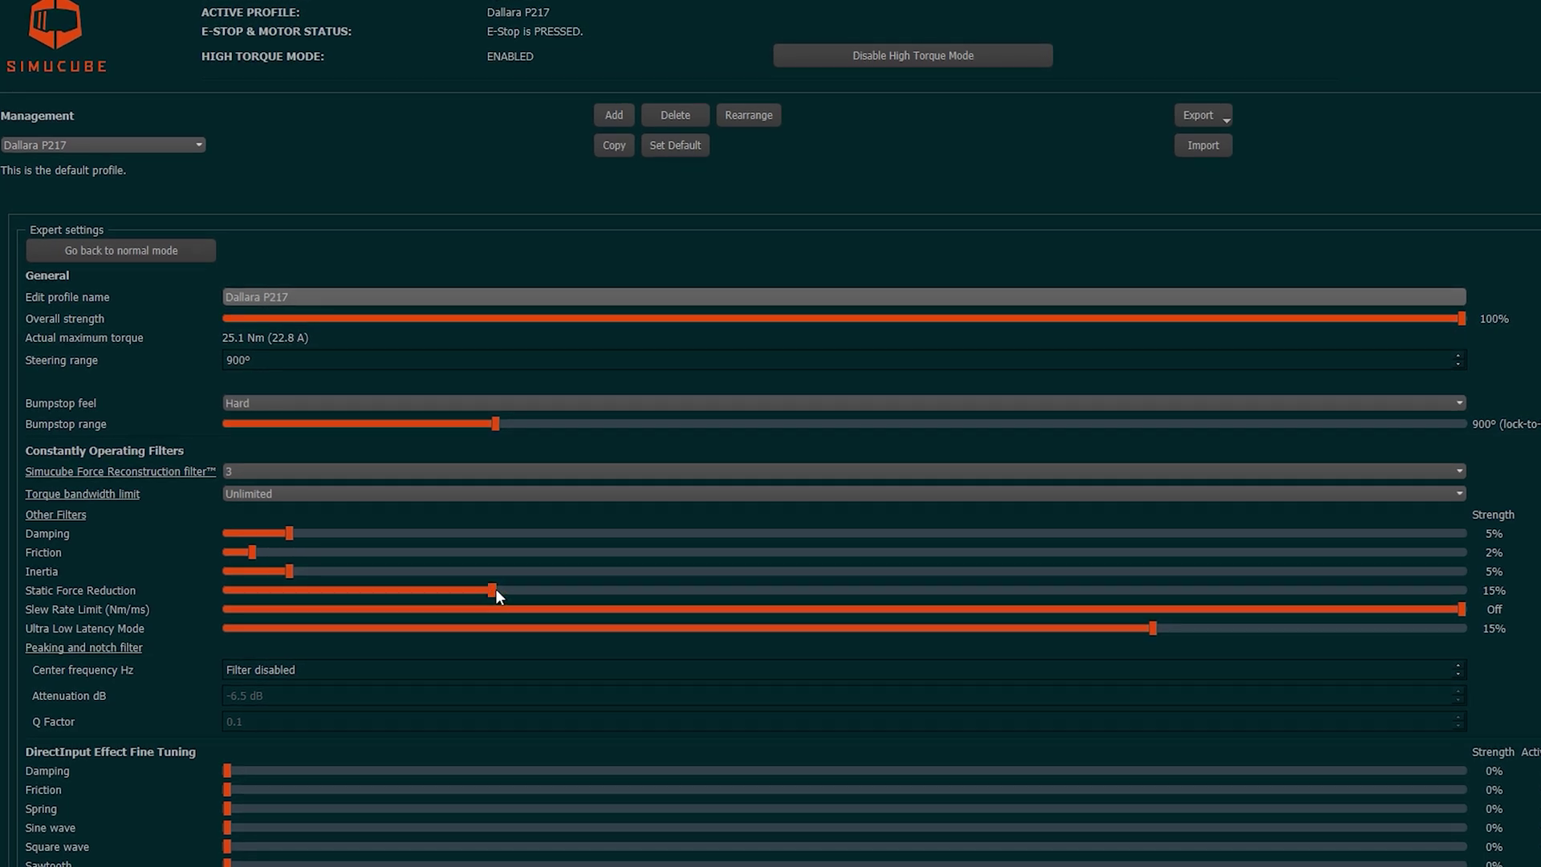
pyautogui.moveTo(493, 587); pyautogui.dragTo(456, 590)
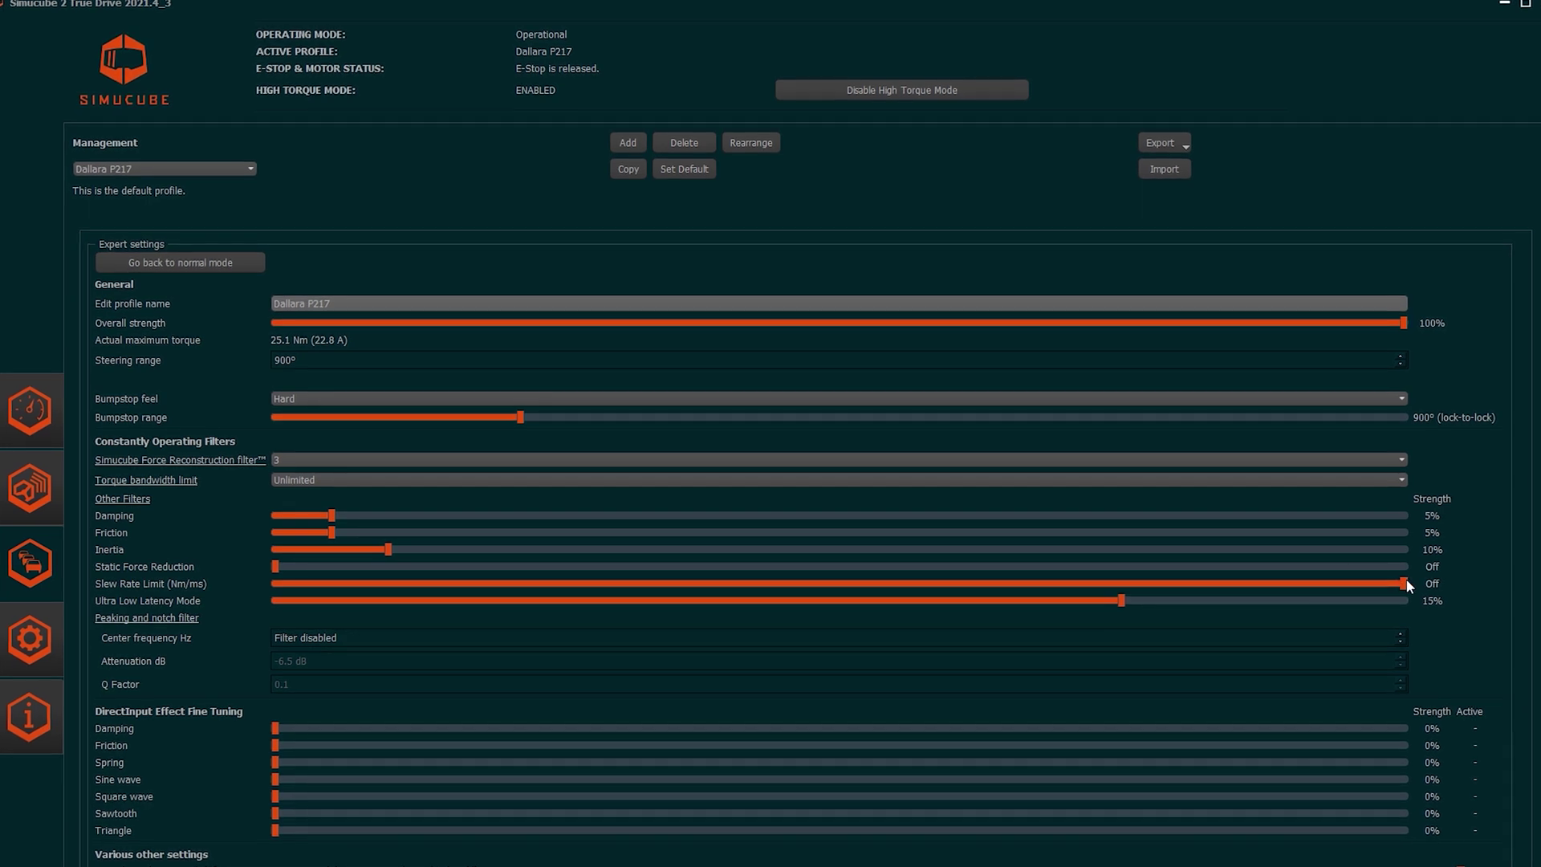
# Try progressively lower slew rate limits, including 5.45 and 5.10 Nm/ms, in the Dallara P217 profile
pyautogui.moveTo(1406, 584); pyautogui.dragTo(1068, 590)
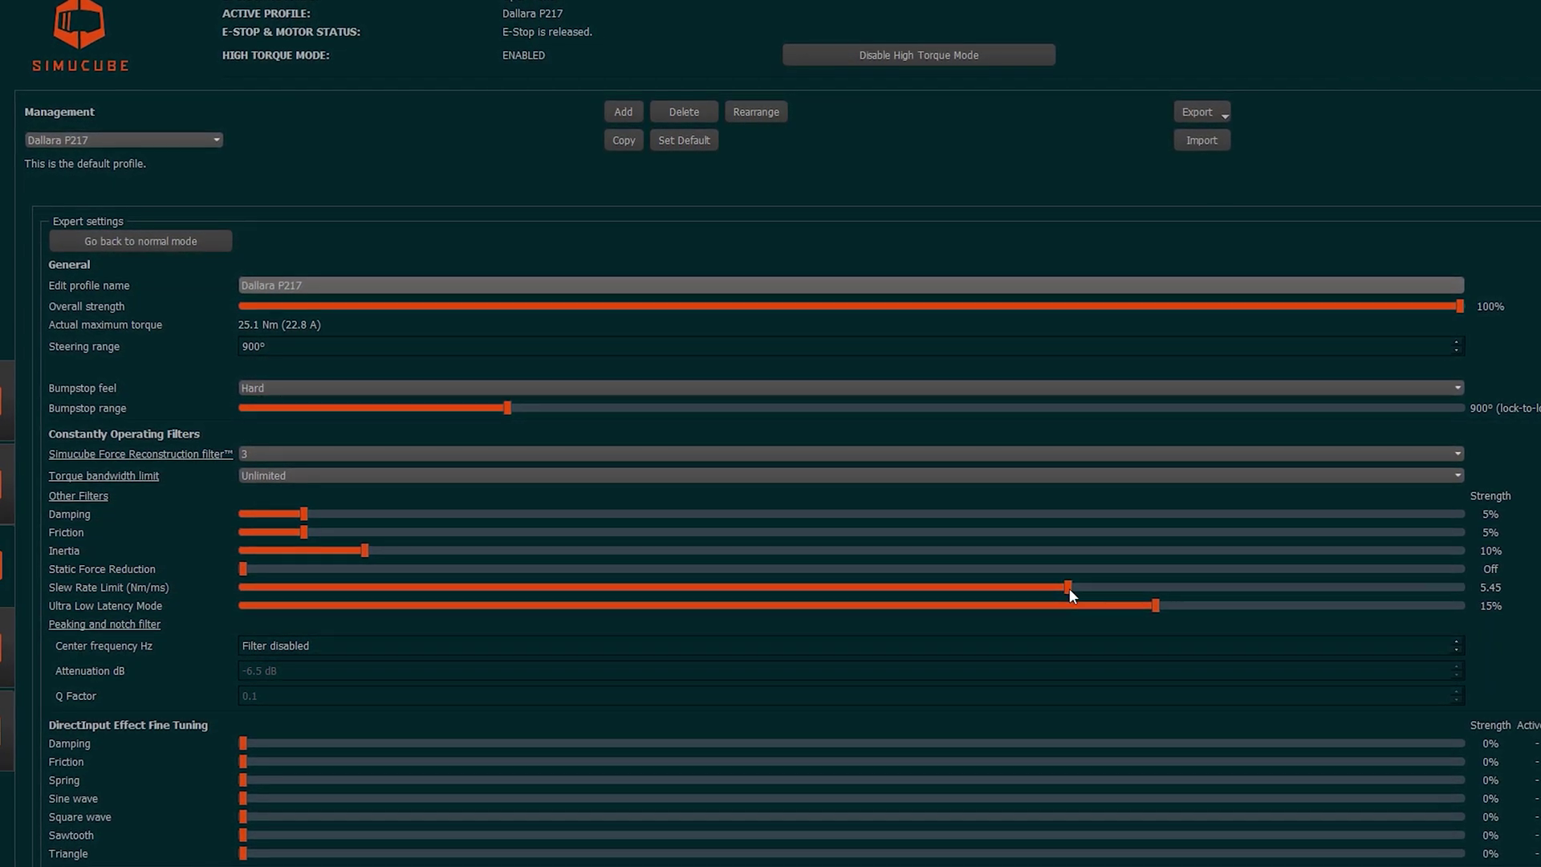
pyautogui.moveTo(1069, 589); pyautogui.dragTo(1017, 586)
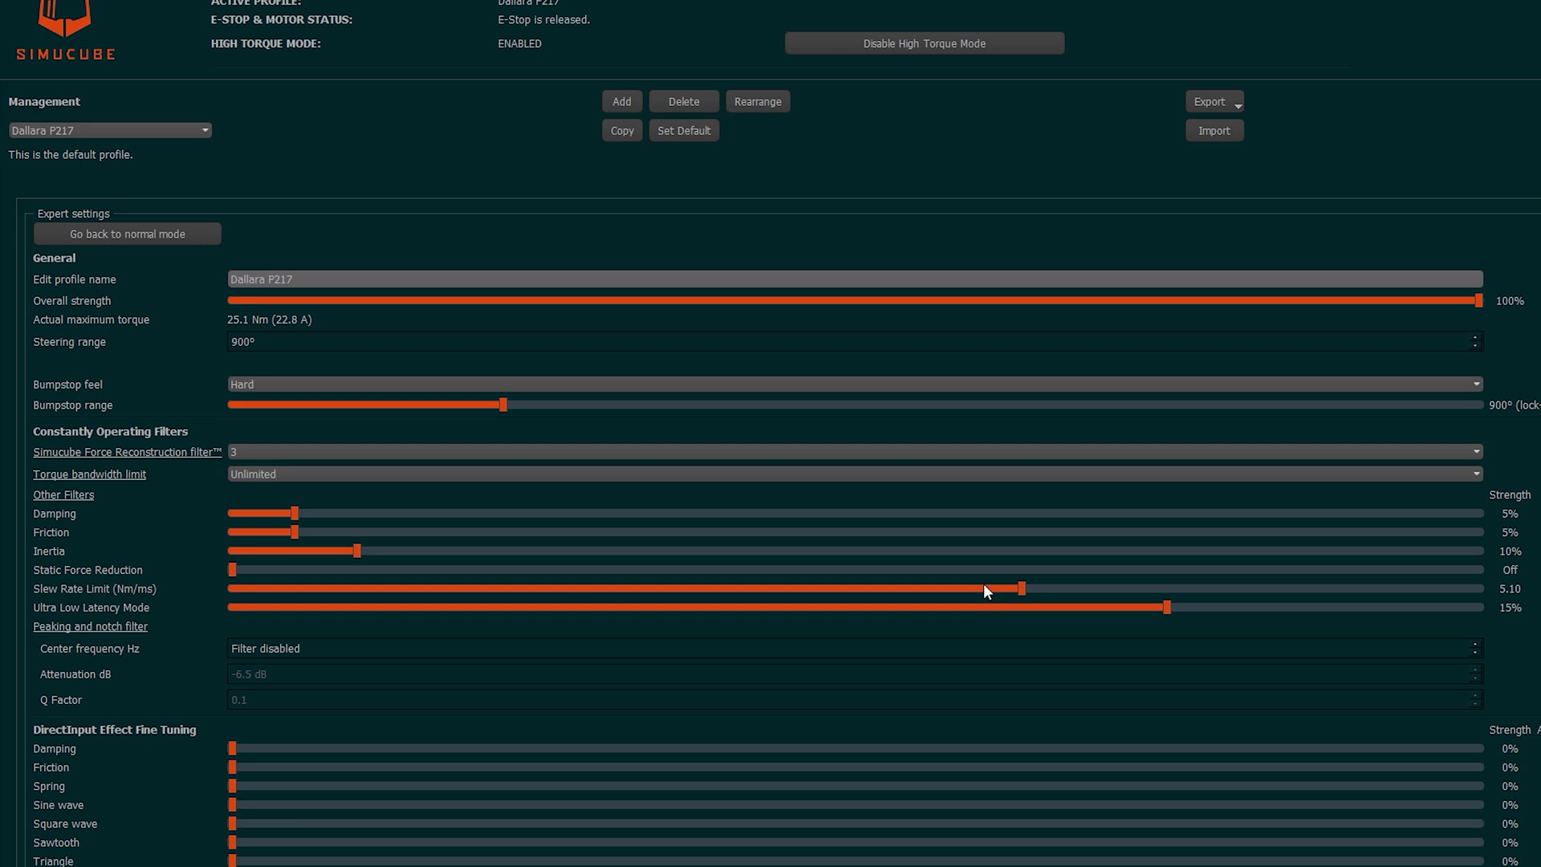
pyautogui.moveTo(1017, 586); pyautogui.dragTo(923, 599)
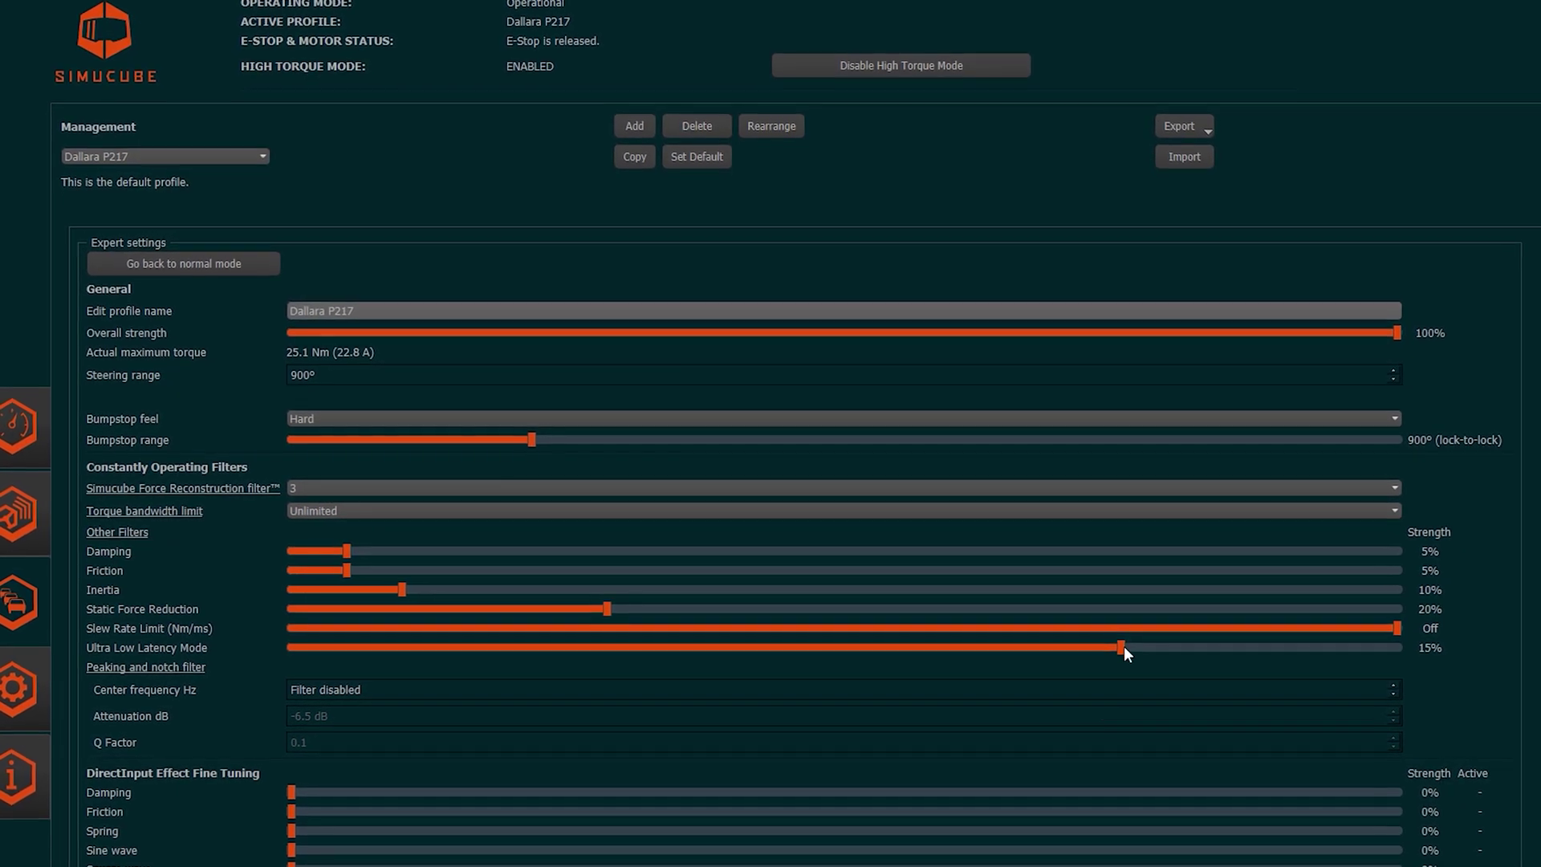
pyautogui.moveTo(1123, 648)
pyautogui.mouseDown()
pyautogui.moveTo(1281, 666)
pyautogui.moveTo(1471, 655)
pyautogui.moveTo(259, 647)
pyautogui.moveTo(576, 663)
pyautogui.moveTo(1124, 655)
pyautogui.mouseUp()
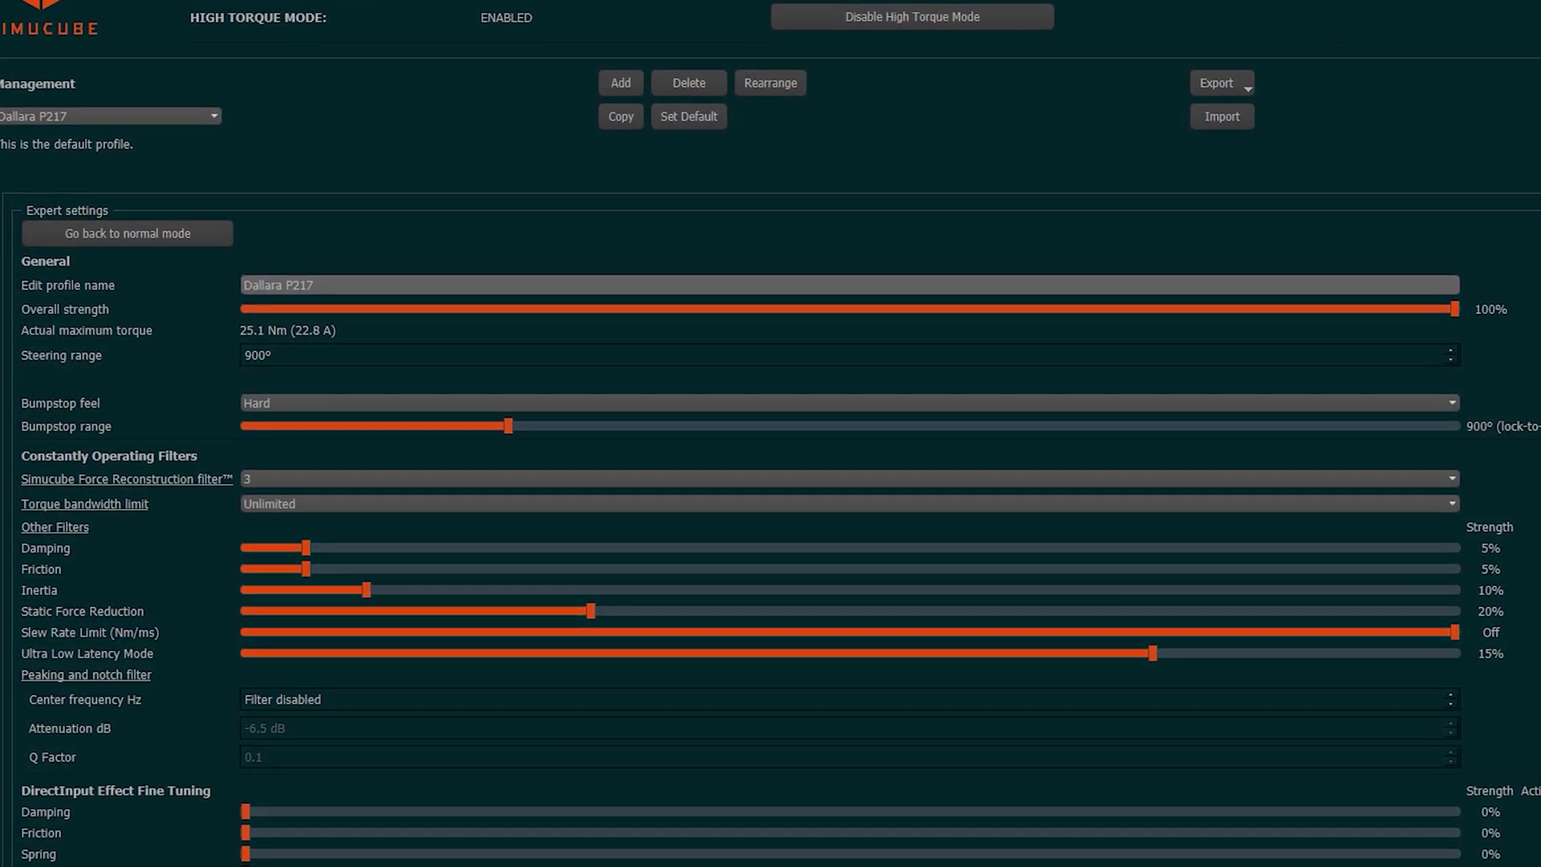